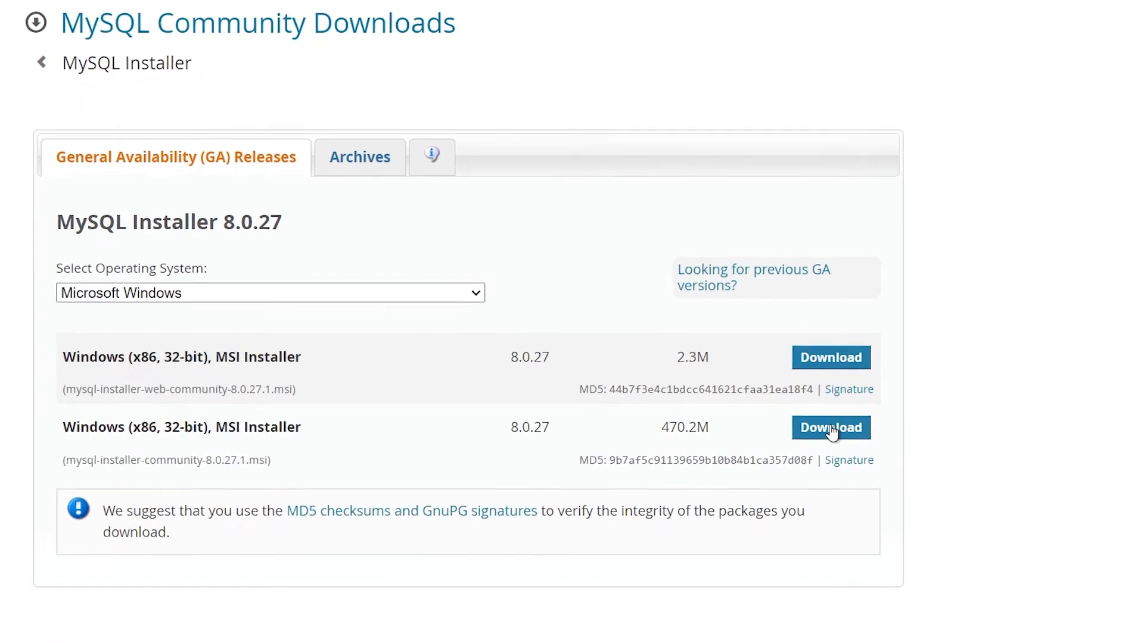
# - Download mysql-installer-community-8.0.27.1.msi without signing in to an Oracle account and set the file to open when complete
pyautogui.click(832, 431)
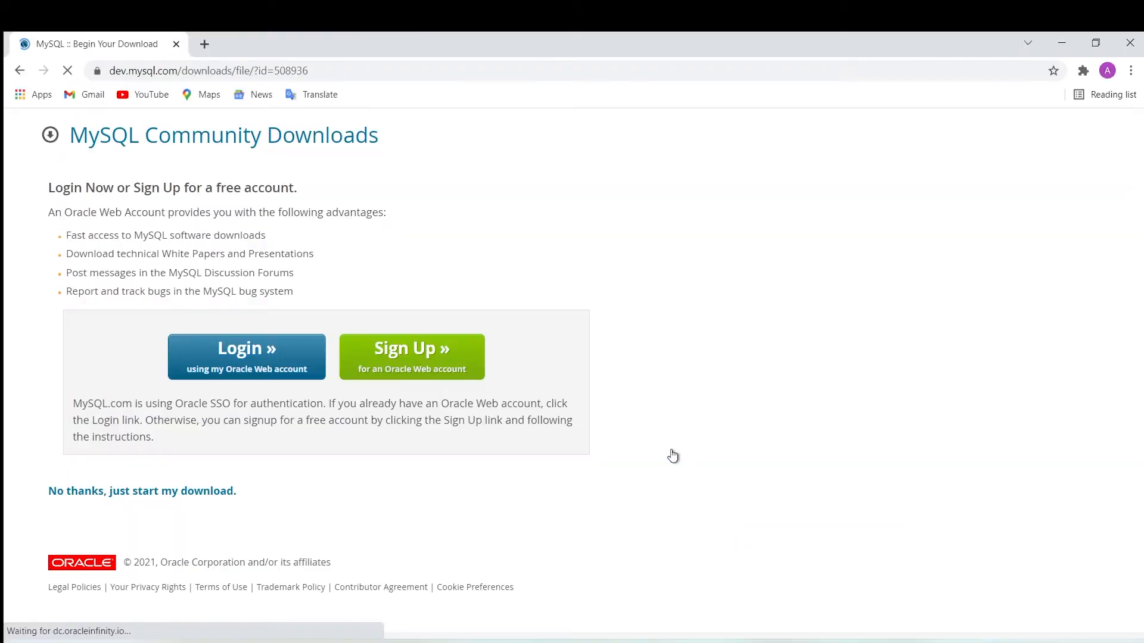
pyautogui.click(120, 498)
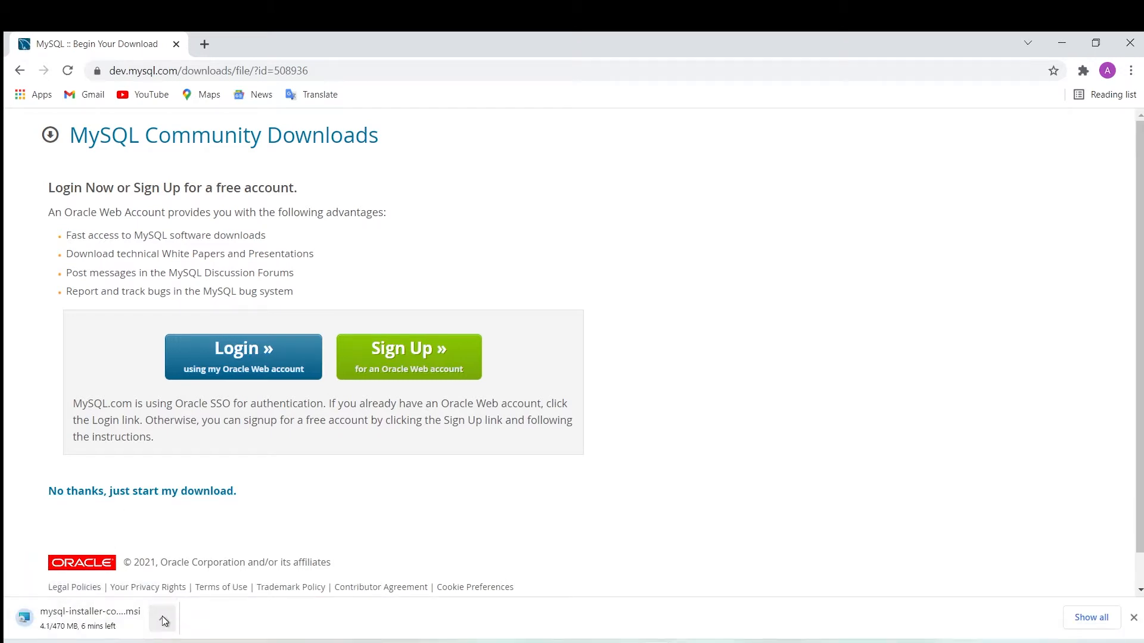
pyautogui.click(163, 619)
pyautogui.click(177, 513)
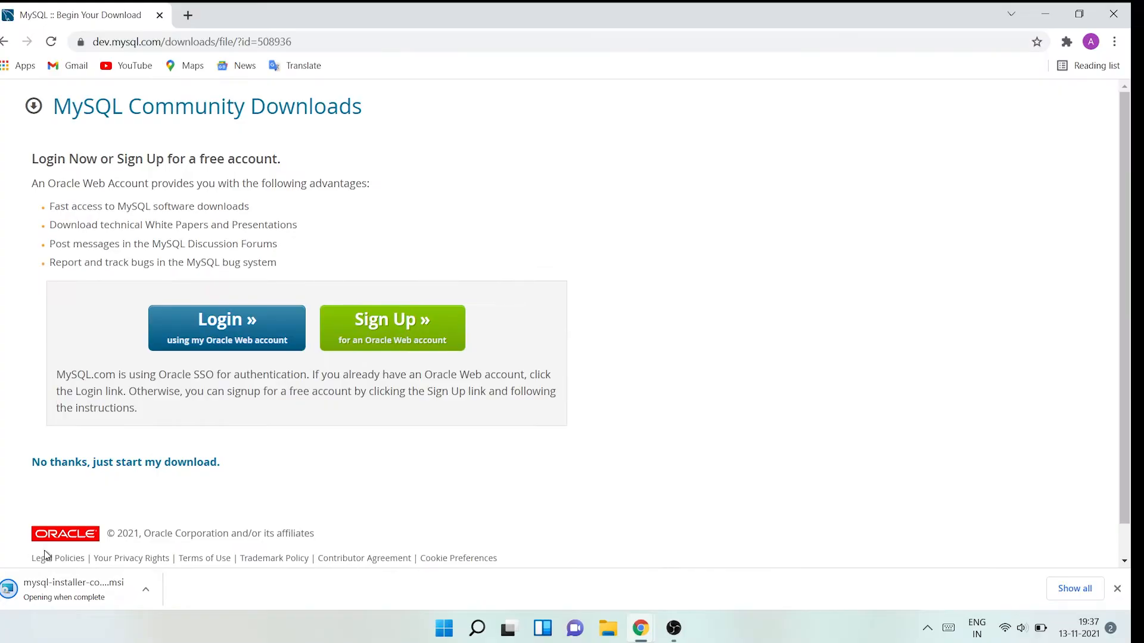
pyautogui.click(143, 589)
pyautogui.click(143, 588)
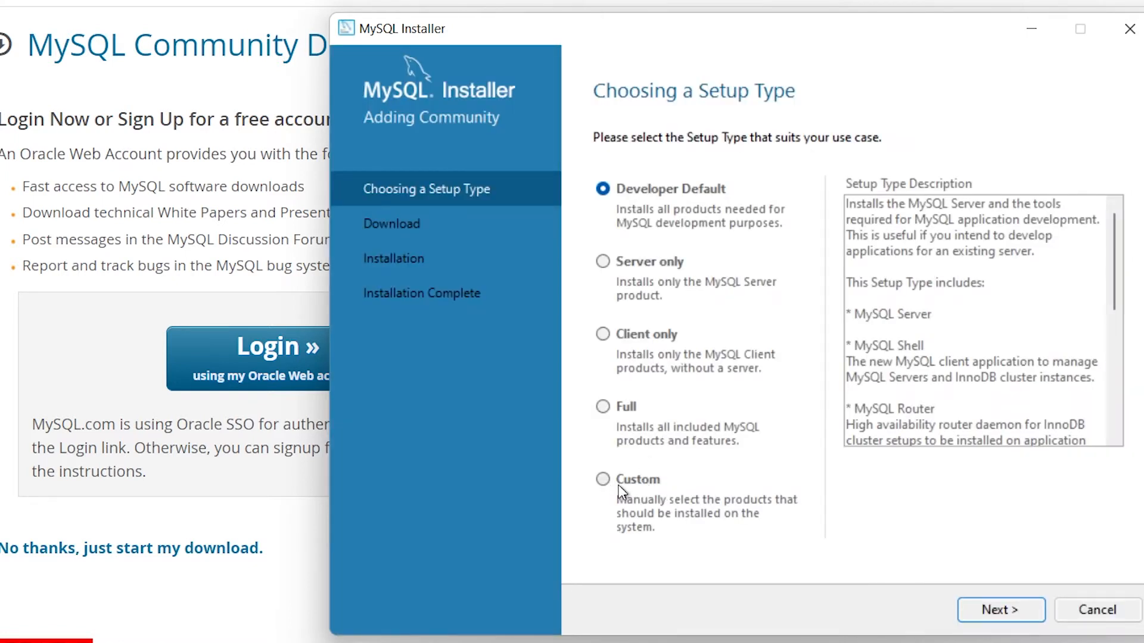
# - Choose the Custom setup type and add MySQL Server 8.0.27 - X64 to the products to be installed
pyautogui.click(602, 480)
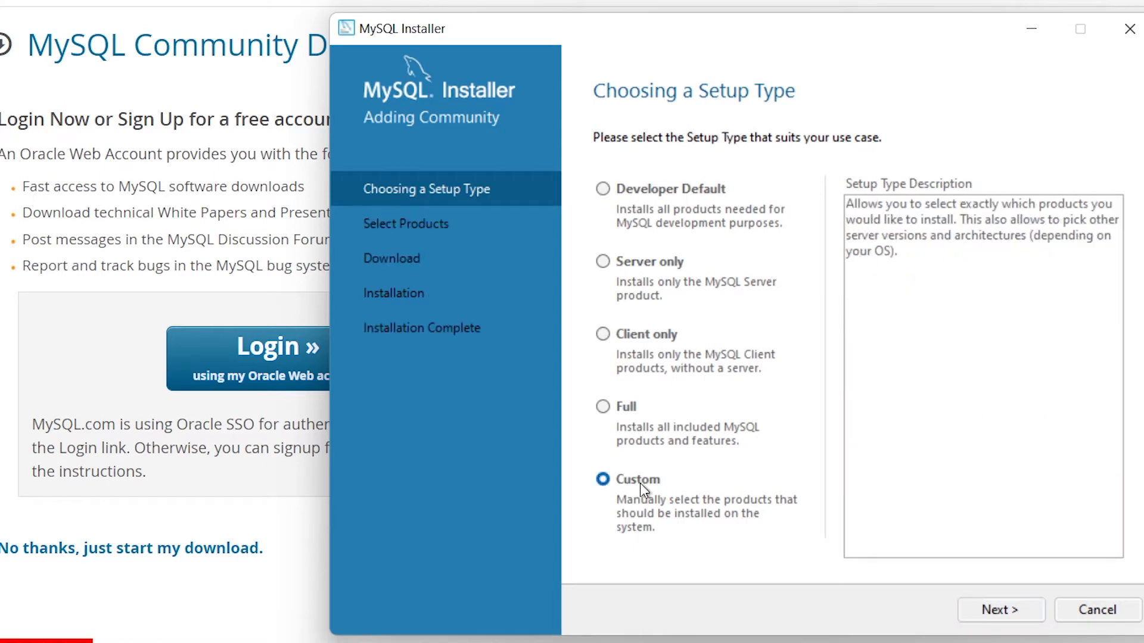
pyautogui.click(1013, 617)
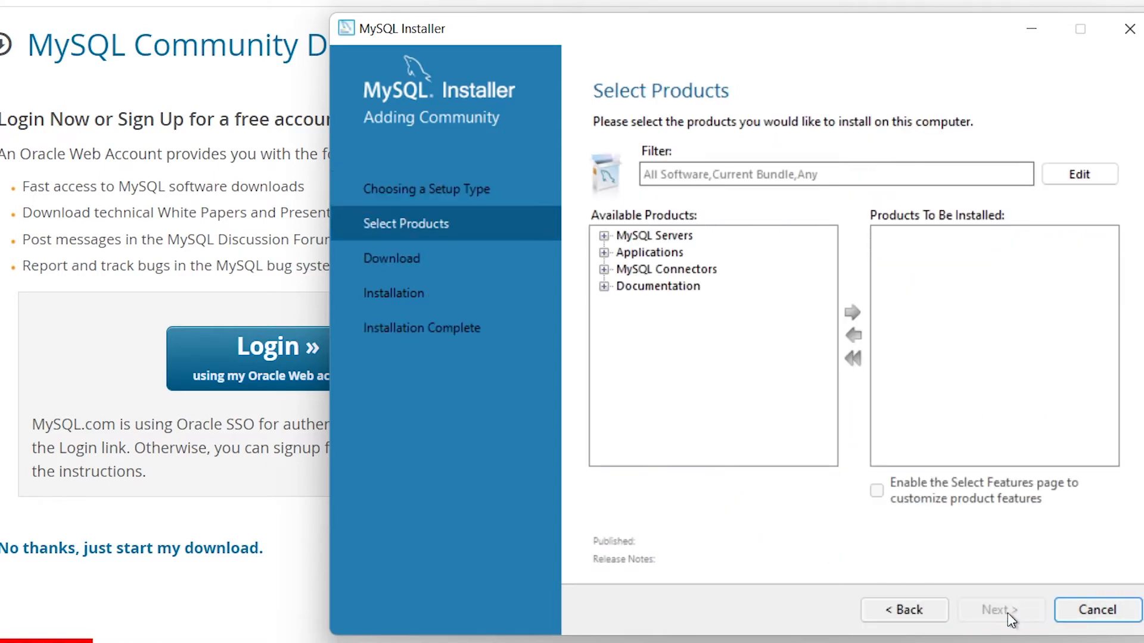
pyautogui.click(603, 235)
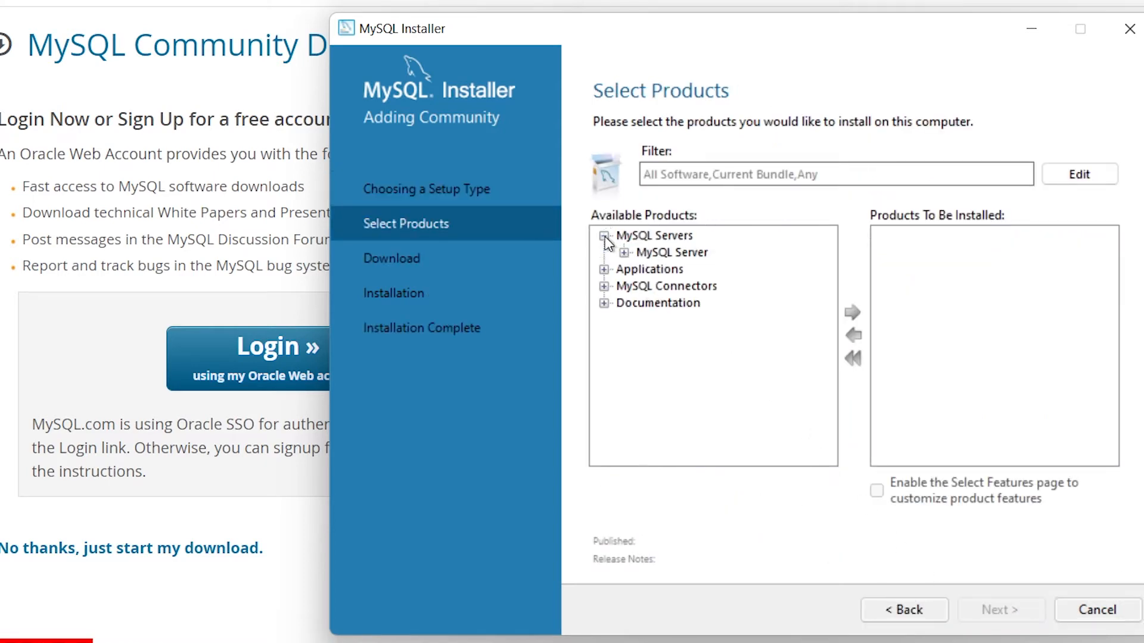
pyautogui.click(623, 253)
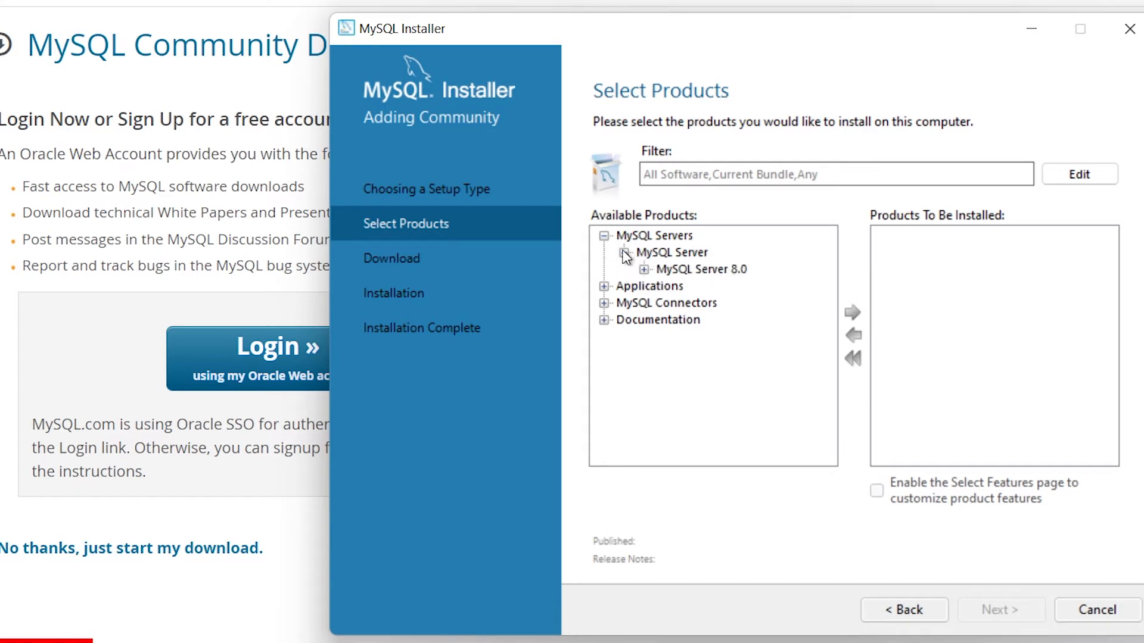
pyautogui.click(644, 270)
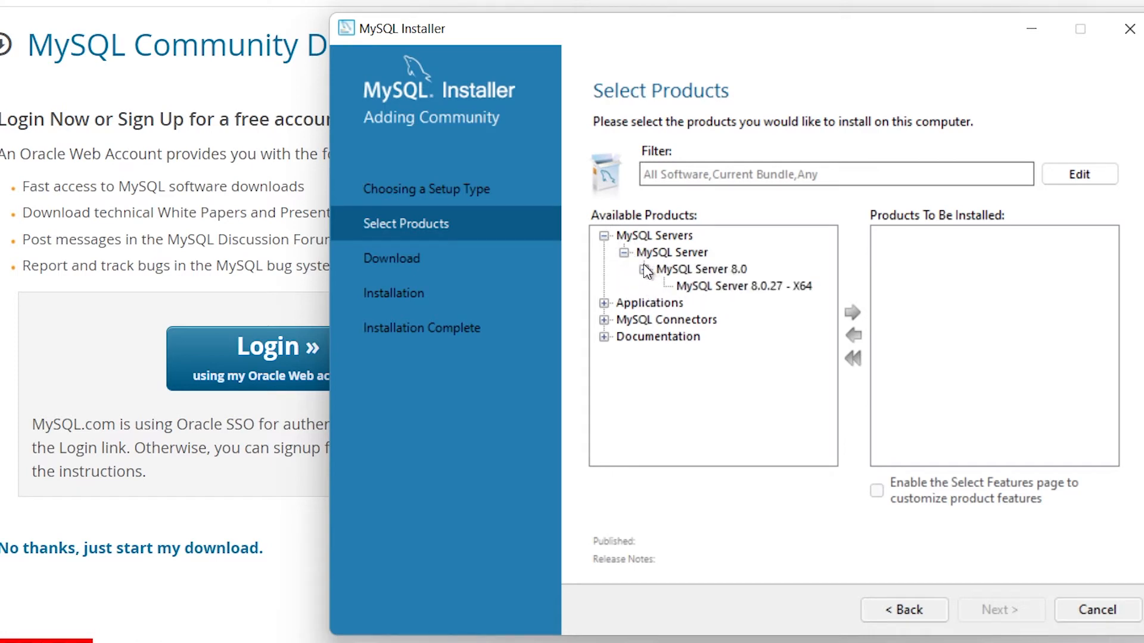
pyautogui.click(694, 286)
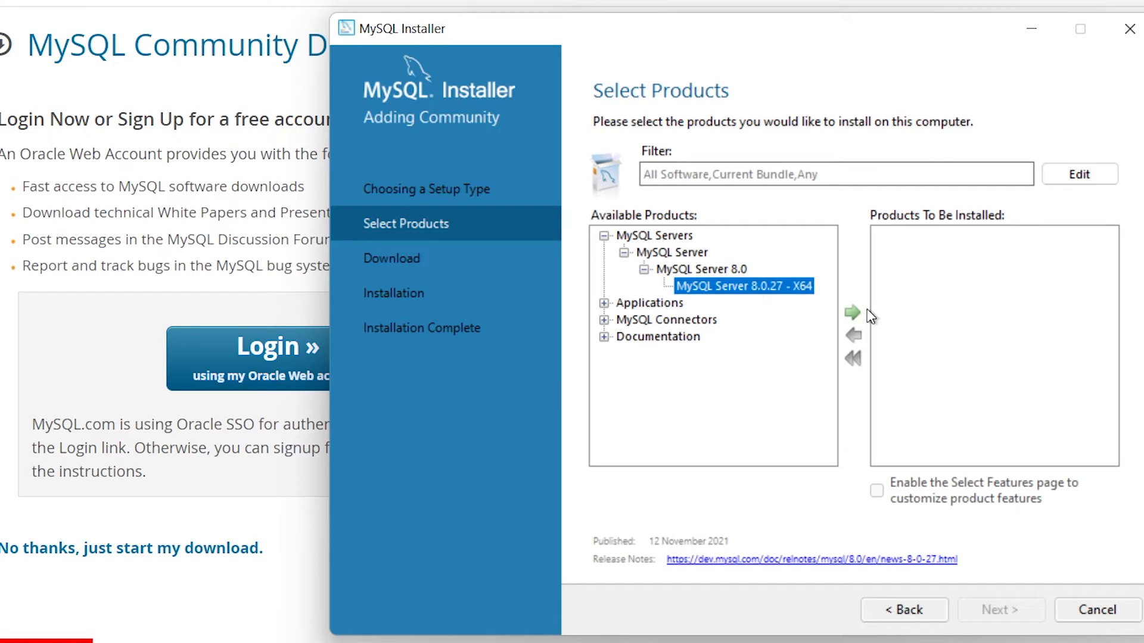
pyautogui.click(852, 313)
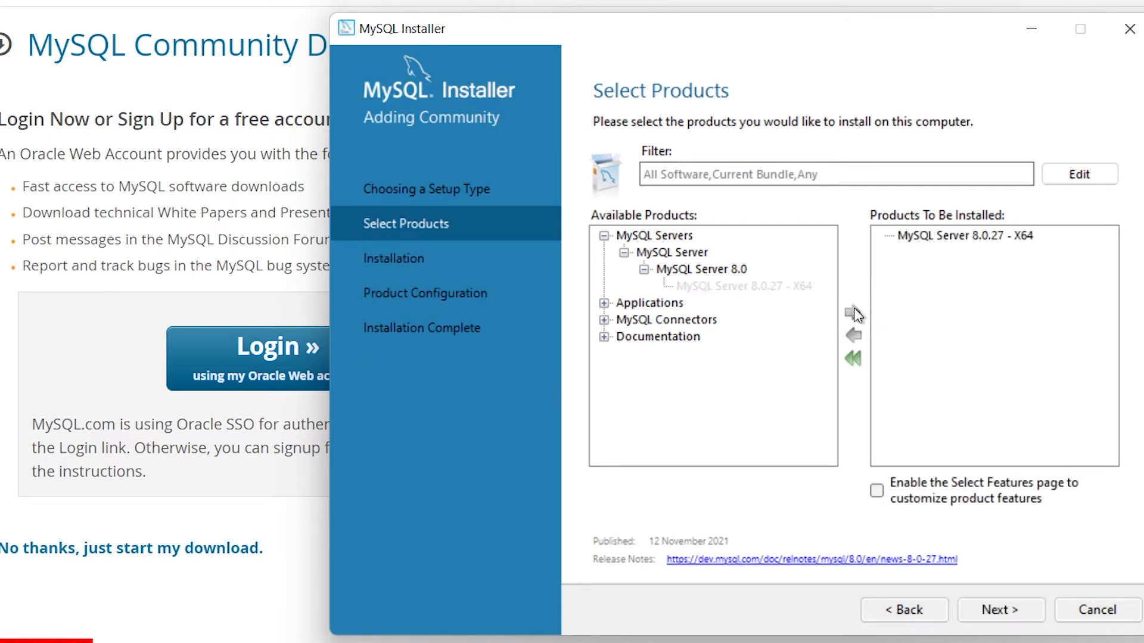
# - Add MySQL Workbench 8.0.27 - X64 from the Applications group to the products to be installed
pyautogui.click(603, 303)
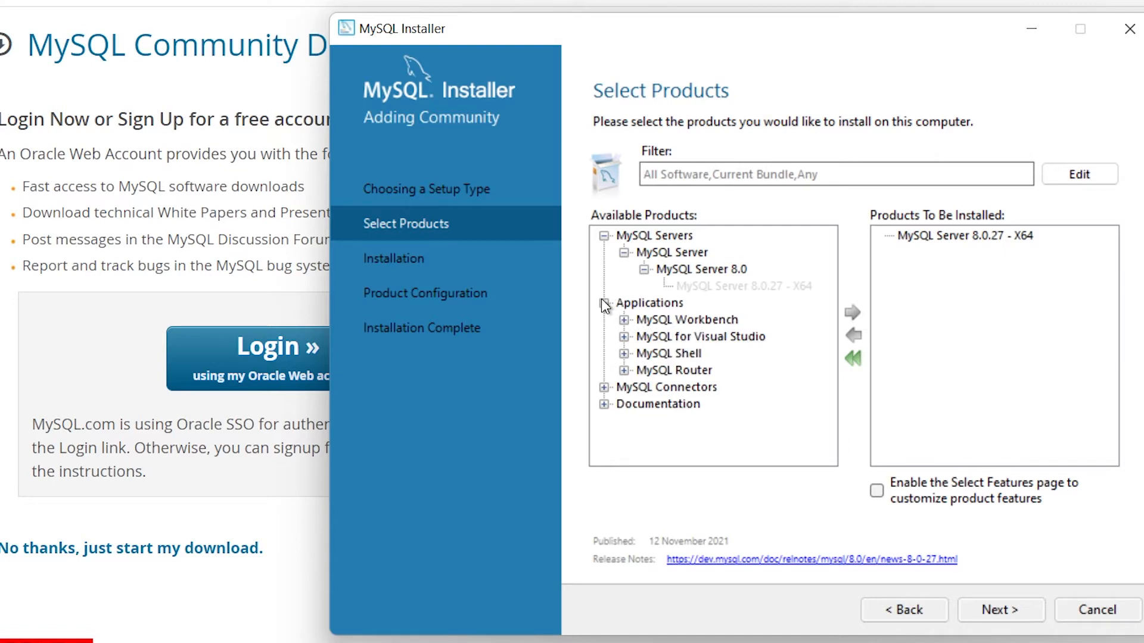
pyautogui.click(623, 320)
pyautogui.click(644, 337)
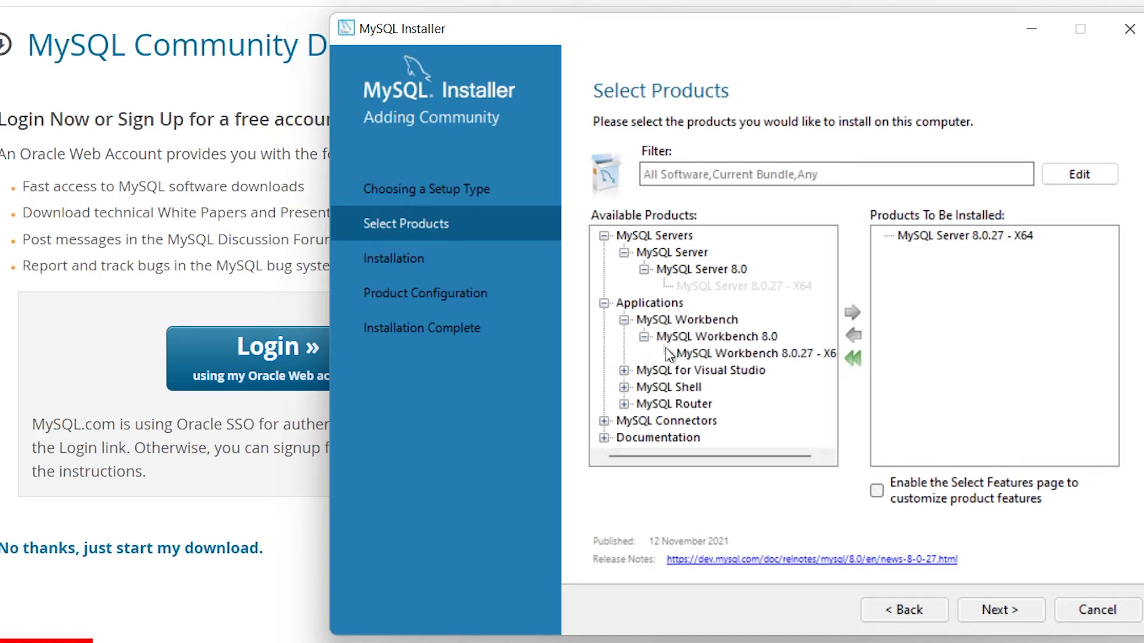
pyautogui.click(686, 355)
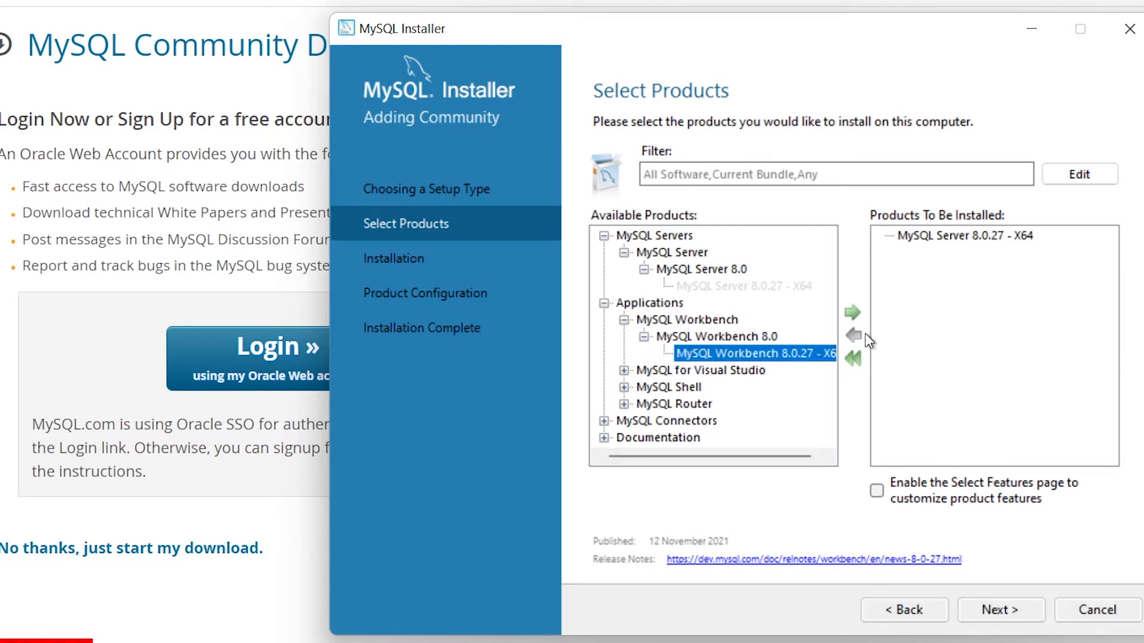
pyautogui.click(853, 313)
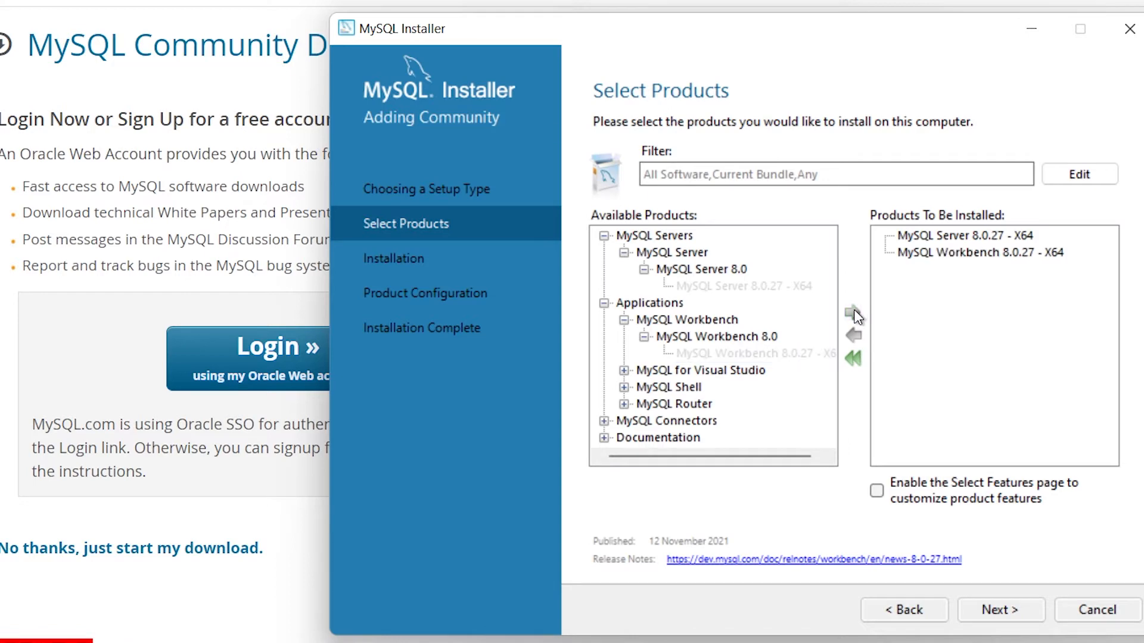
# - Add MySQL Shell 8.0.27 - X64 from the Applications group to the products to be installed
pyautogui.click(624, 387)
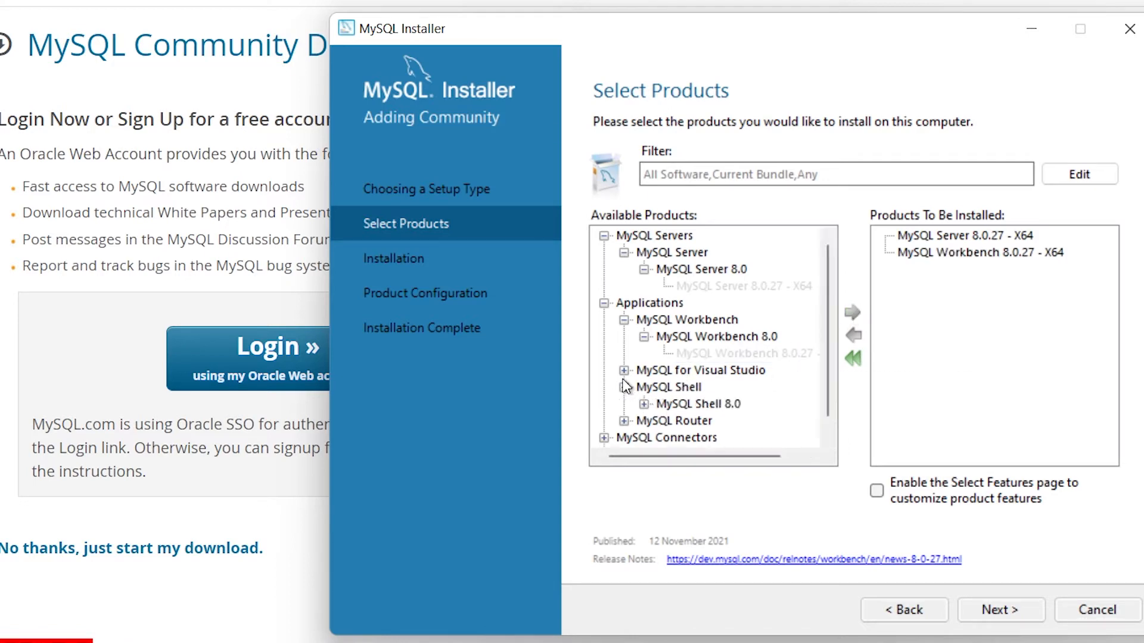
pyautogui.click(644, 404)
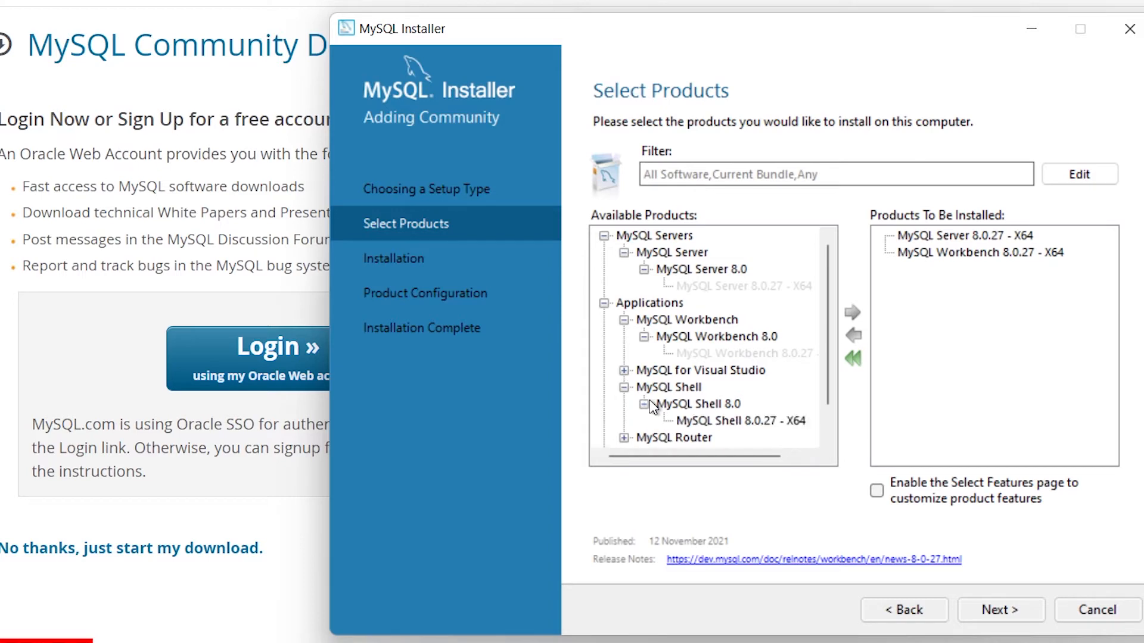
pyautogui.click(695, 418)
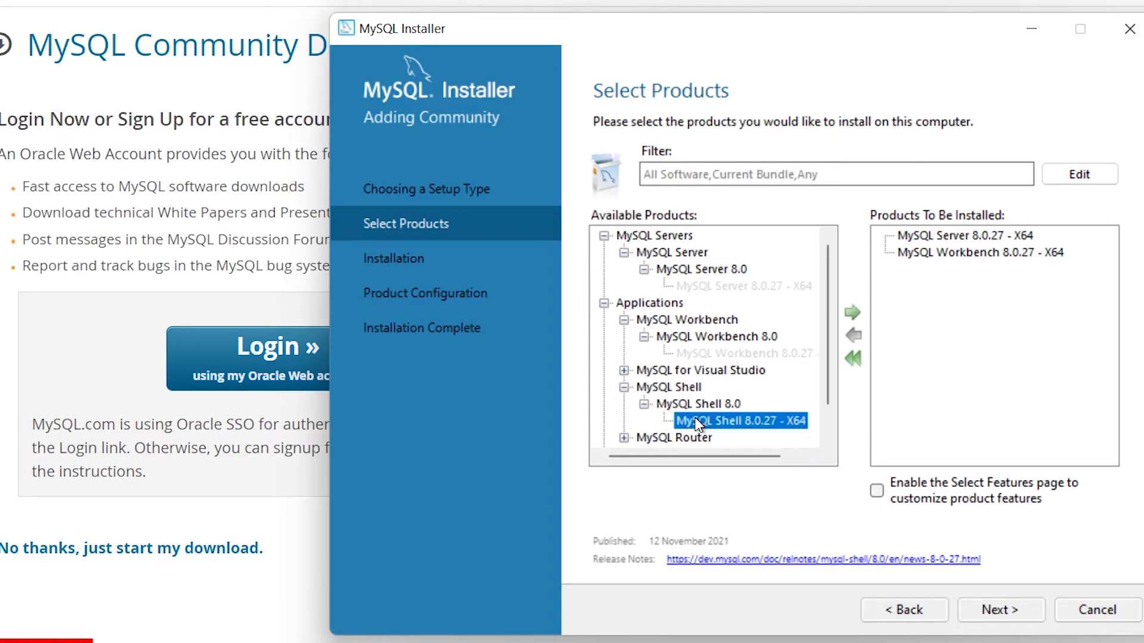
pyautogui.click(852, 313)
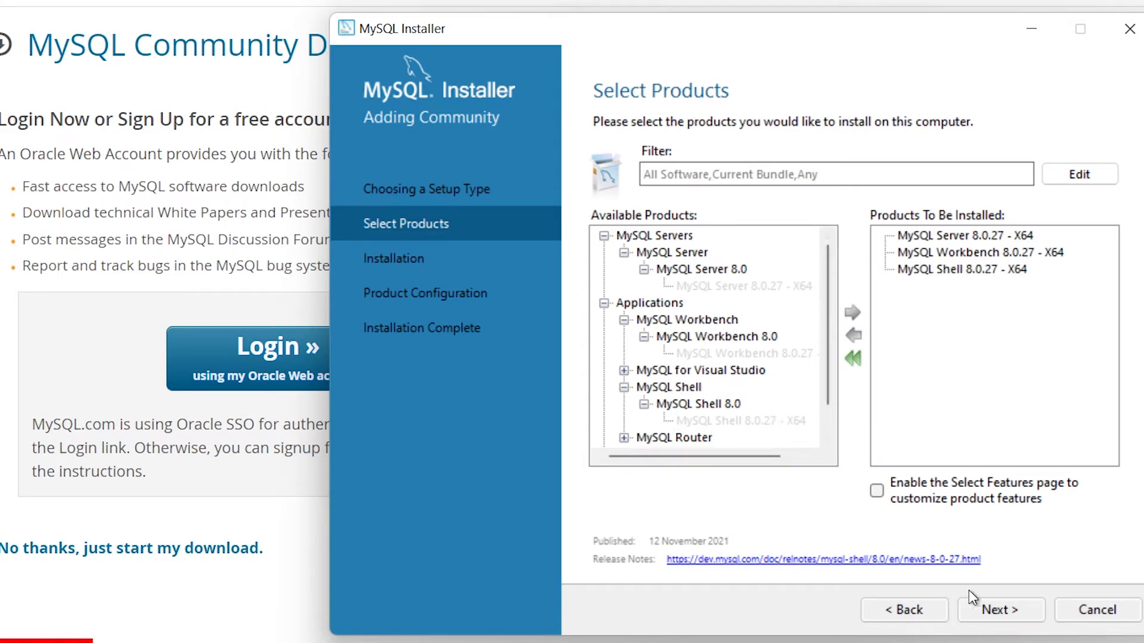
# - Keep the existing install and data directories despite the path conflicts and run the installation of the selected products
pyautogui.click(998, 609)
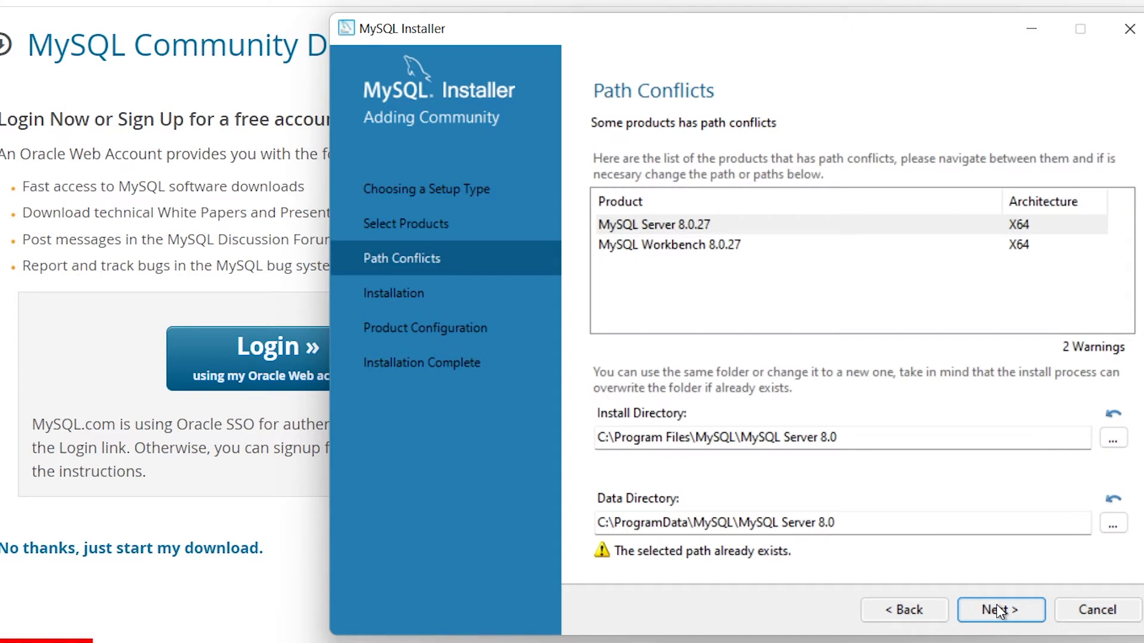
pyautogui.click(995, 604)
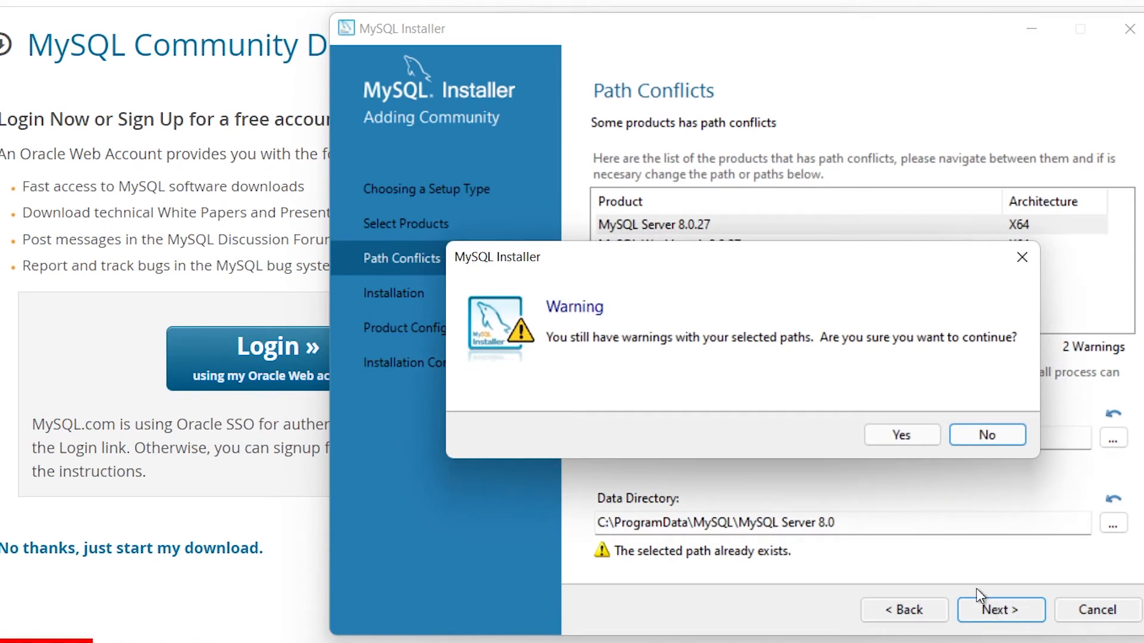
pyautogui.click(886, 438)
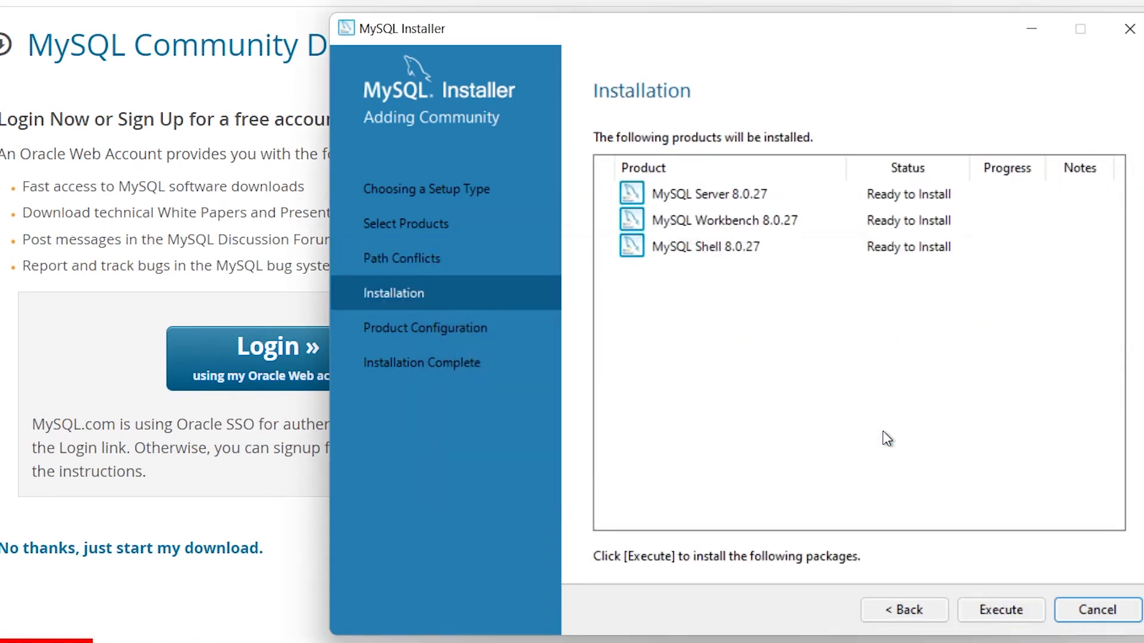
pyautogui.click(984, 612)
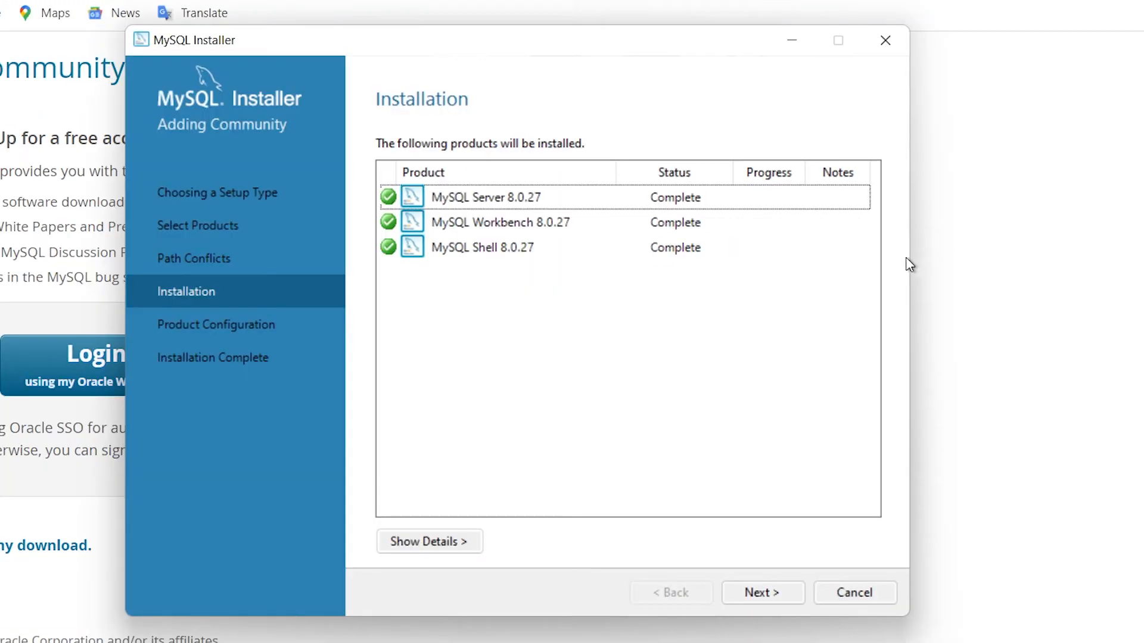
# - Start configuring MySQL Server 8.0.27 and accept the default networking and authentication method settings
pyautogui.click(762, 592)
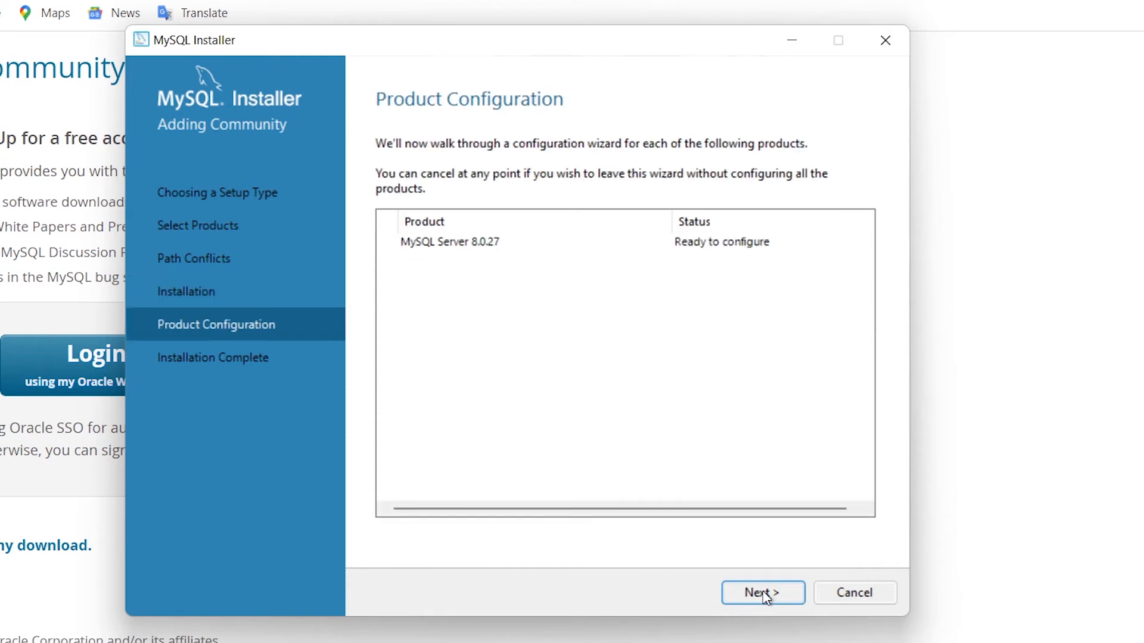
pyautogui.click(764, 593)
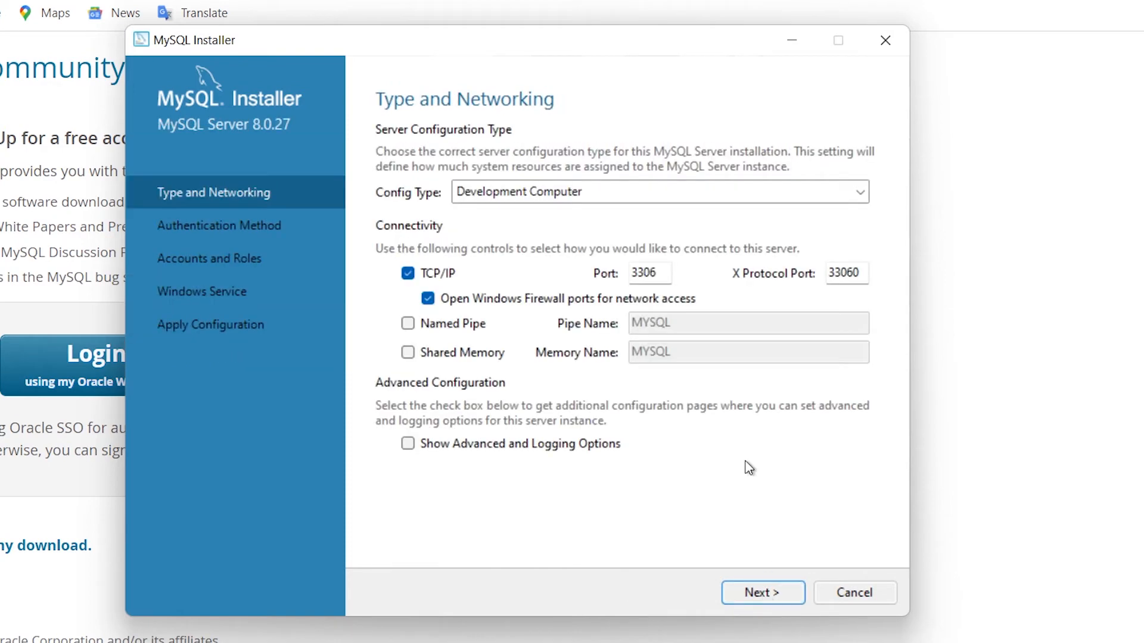
pyautogui.click(764, 593)
pyautogui.click(765, 592)
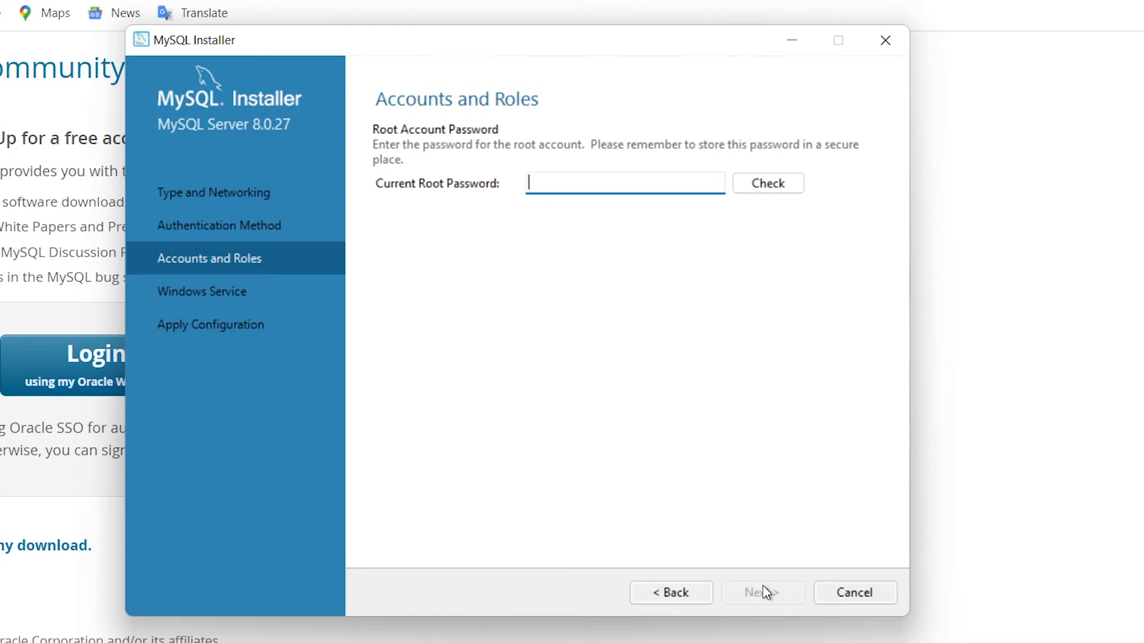
# - Enter the current root password, check it, and continue to the Windows service settings
pyautogui.write('123')
pyautogui.click(774, 187)
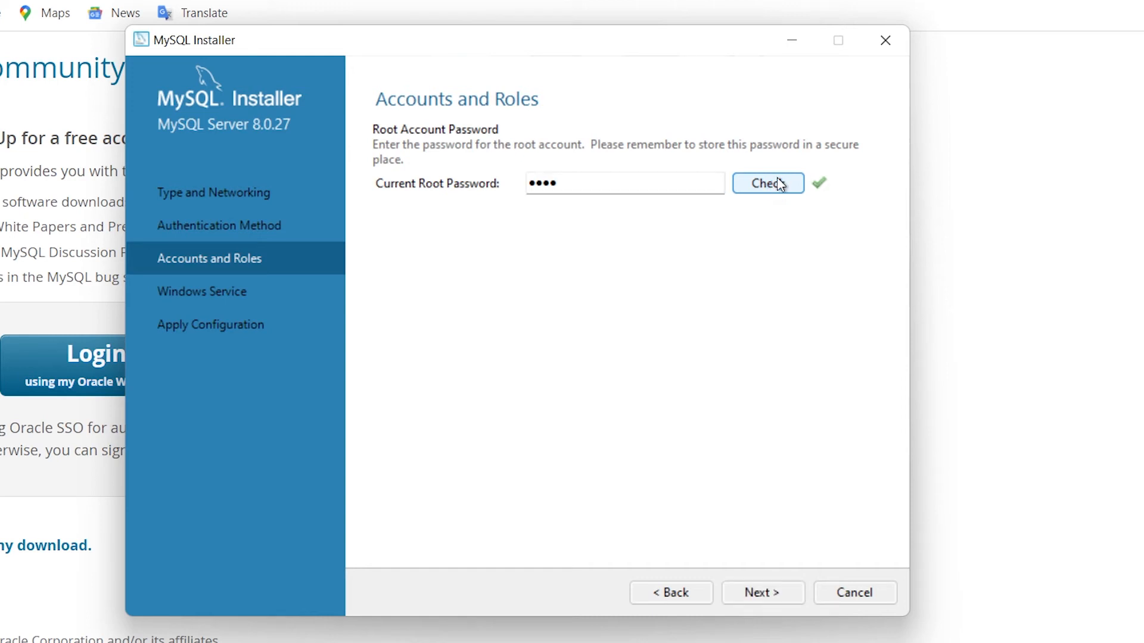
pyautogui.click(759, 594)
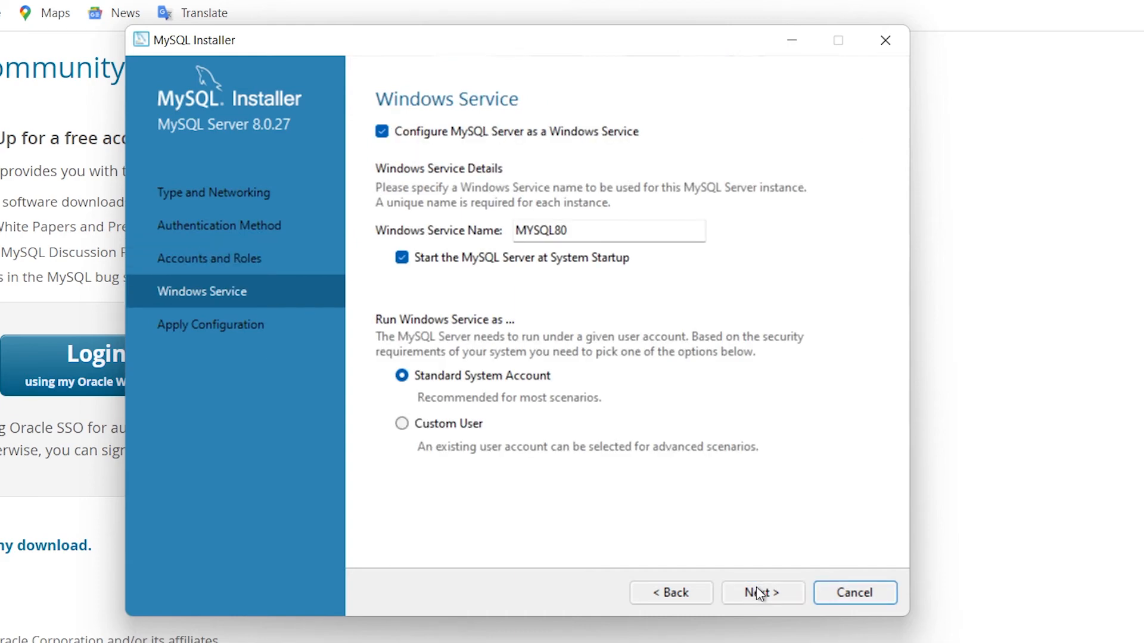
# - Apply the server configuration with the default Windows service settings and finish setup with MySQL Workbench and MySQL Shell set to start
pyautogui.click(759, 594)
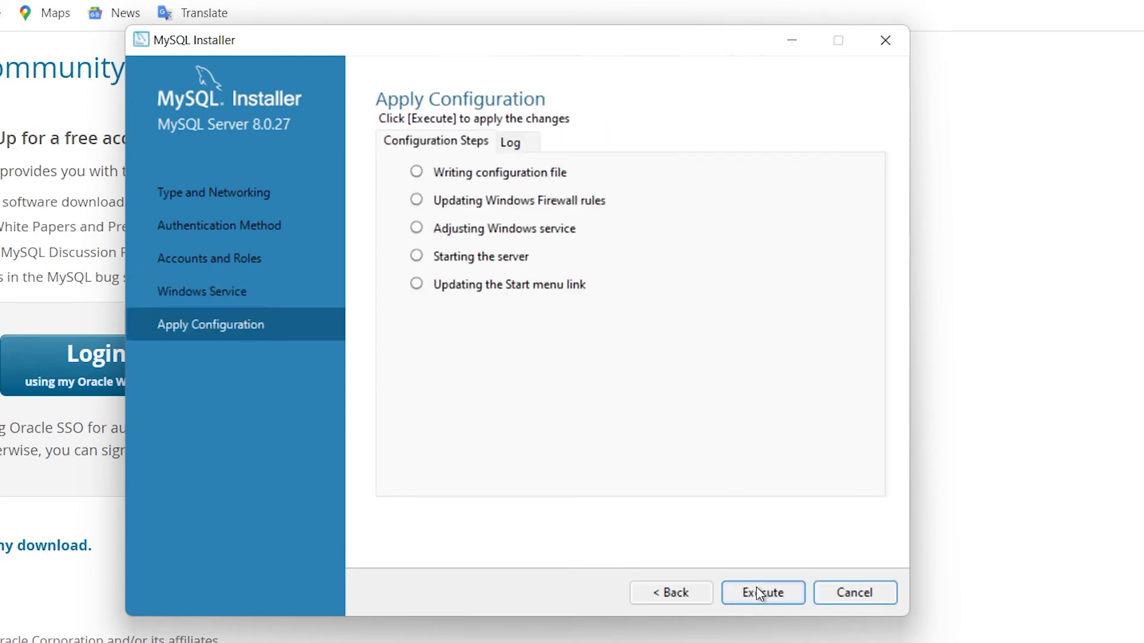
pyautogui.click(756, 588)
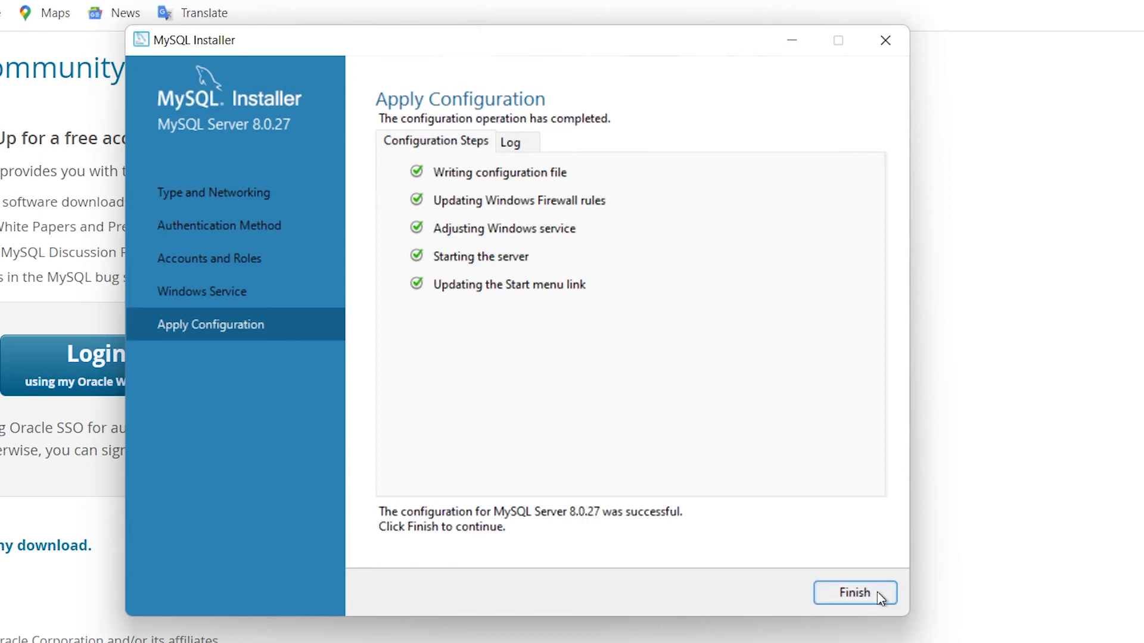
pyautogui.click(854, 593)
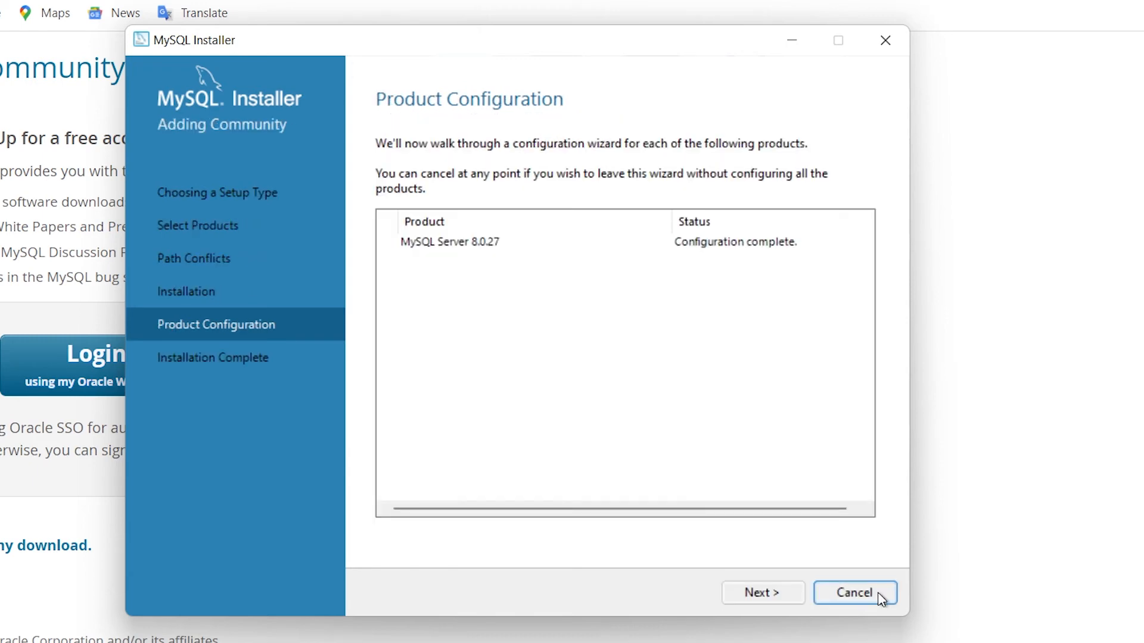
pyautogui.click(790, 591)
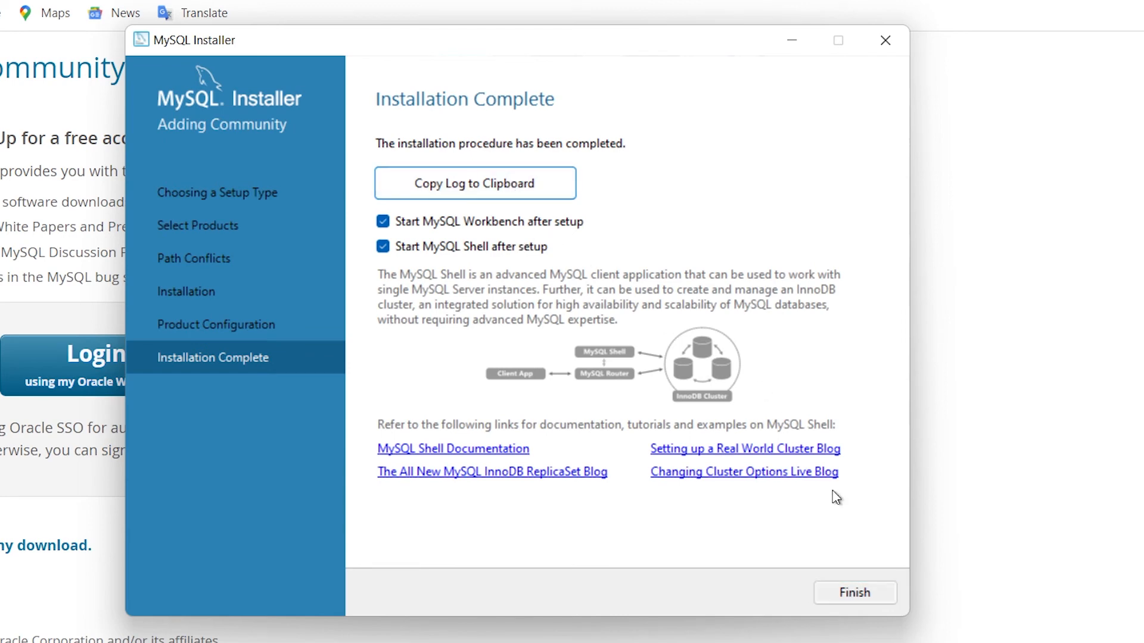
pyautogui.click(854, 592)
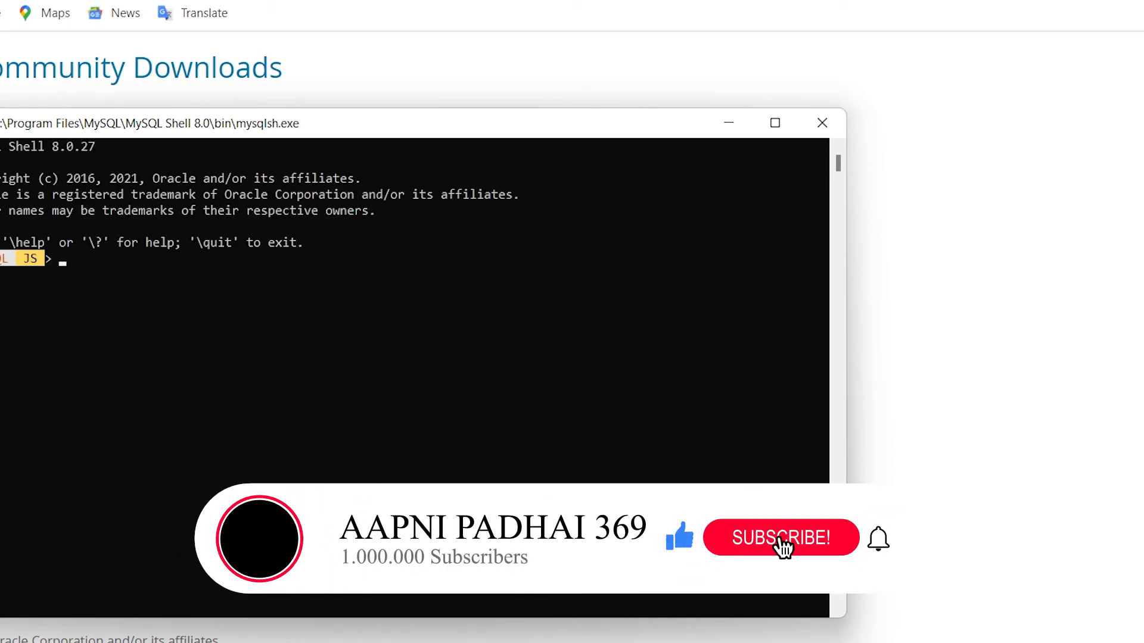
# - Try running root at the MySQL Shell JavaScript prompt
pyautogui.write('root')
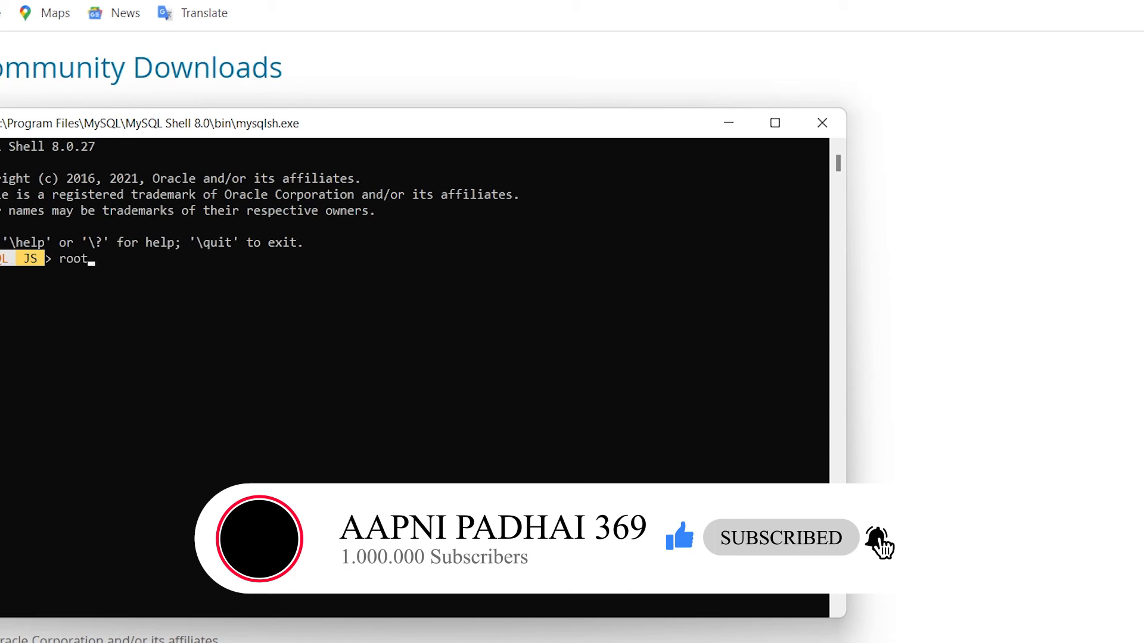
pyautogui.press('Return')
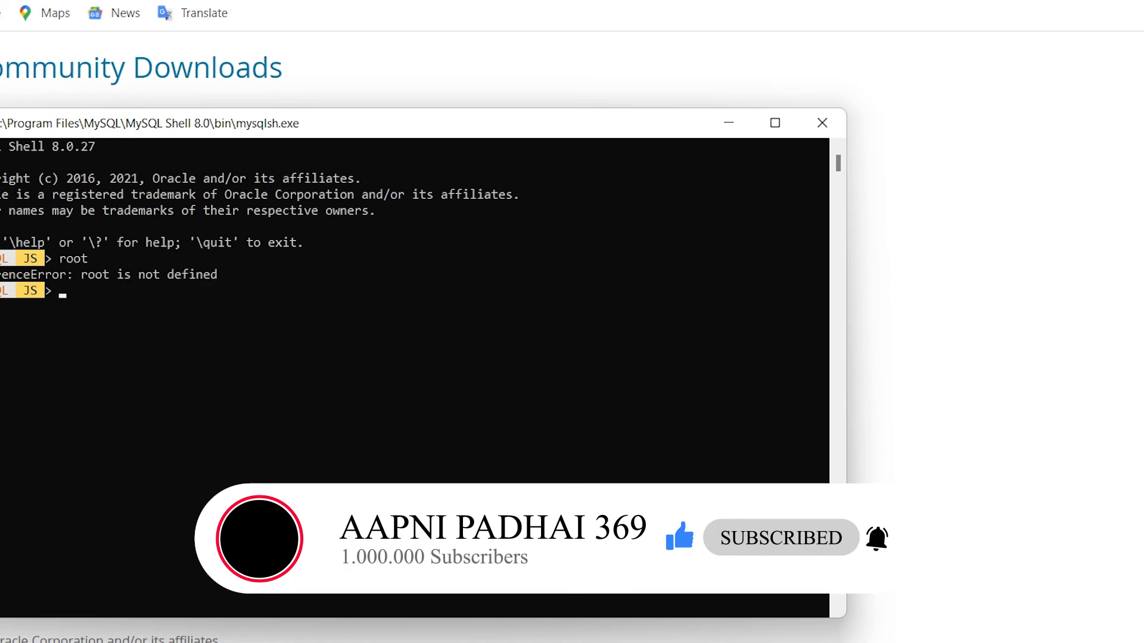
# - Minimize the browser, move the MySQL Shell window aside and minimize it to bring MySQL Workbench into view
pyautogui.click(1037, 1)
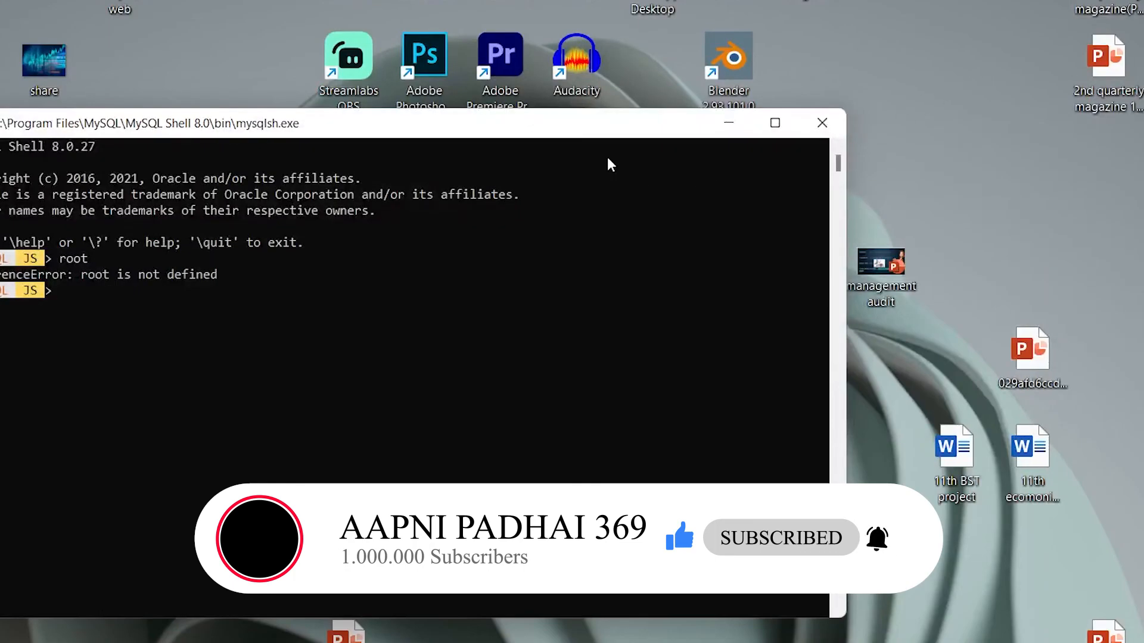
pyautogui.moveTo(570, 130); pyautogui.dragTo(779, 165)
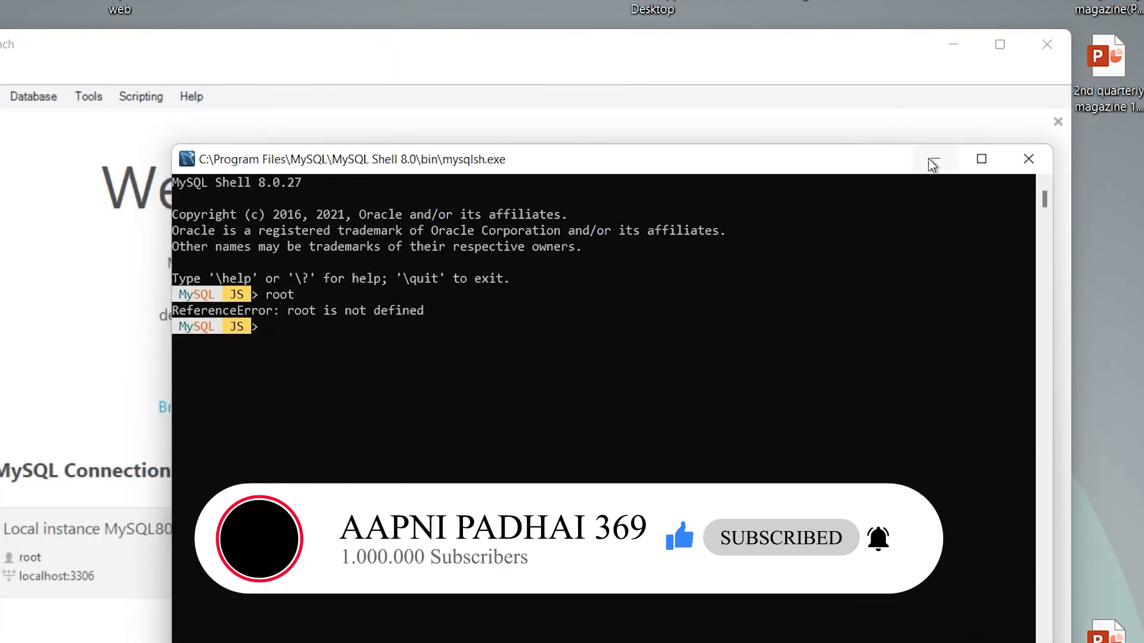
pyautogui.click(935, 160)
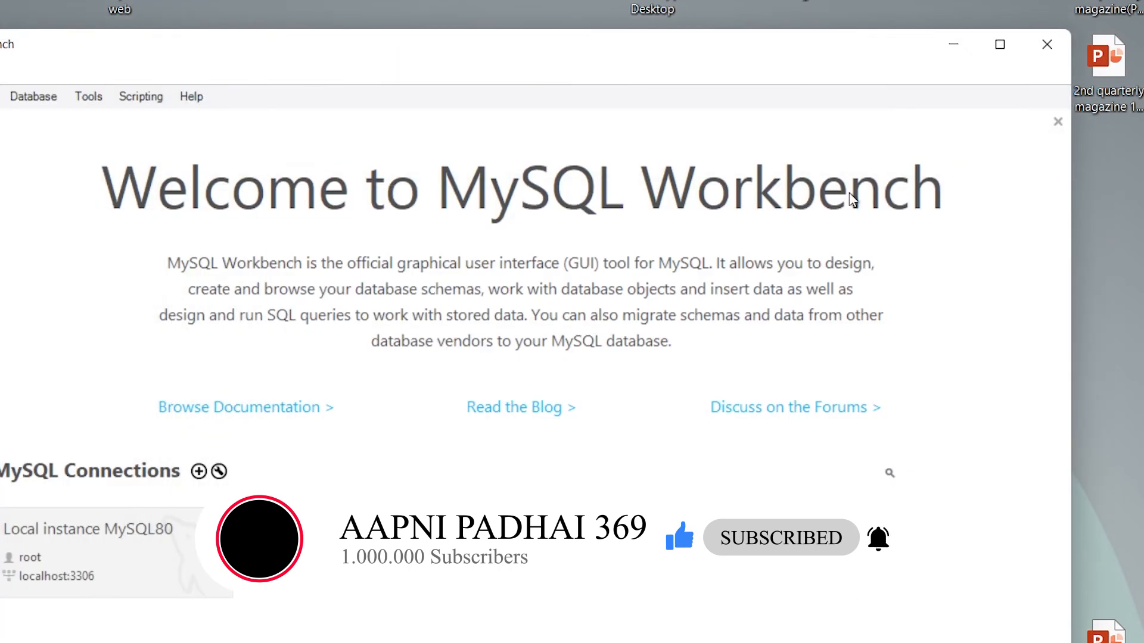
# - Connect to Local instance MySQL80 by entering the root password and saving it in the vault, and maximize the Workbench window
pyautogui.click(70, 581)
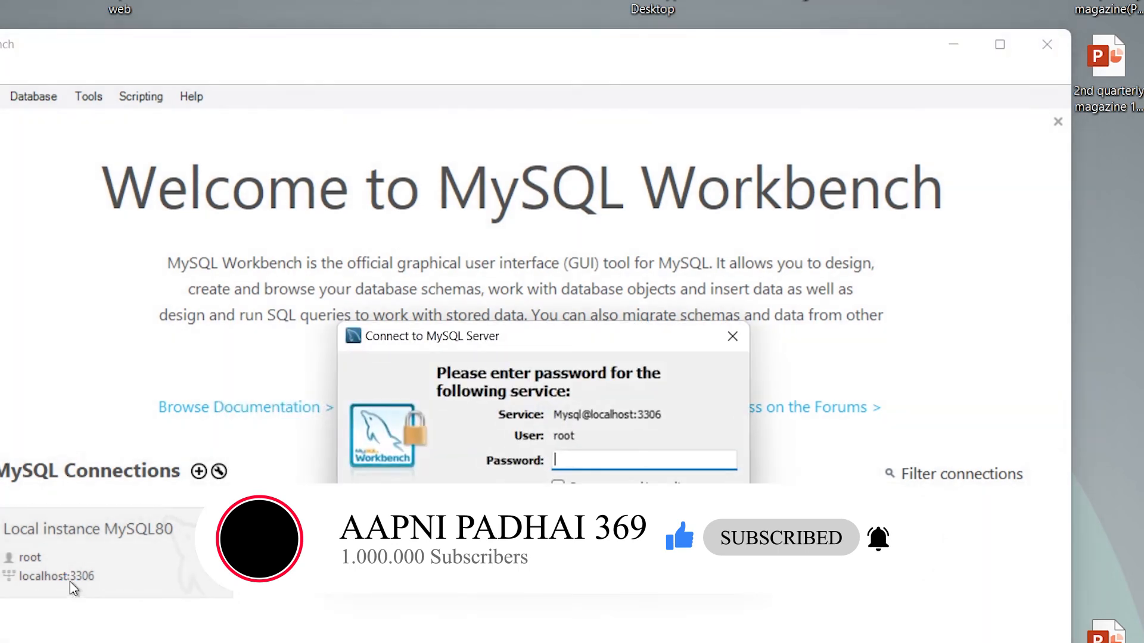
pyautogui.write('****')
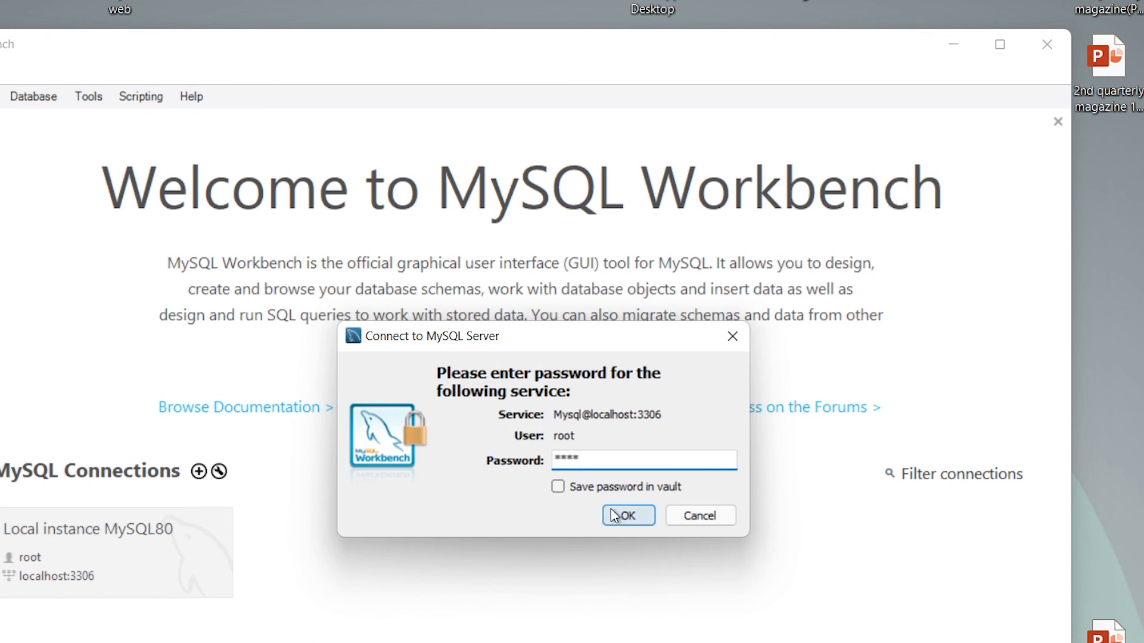
pyautogui.click(559, 488)
pyautogui.click(626, 514)
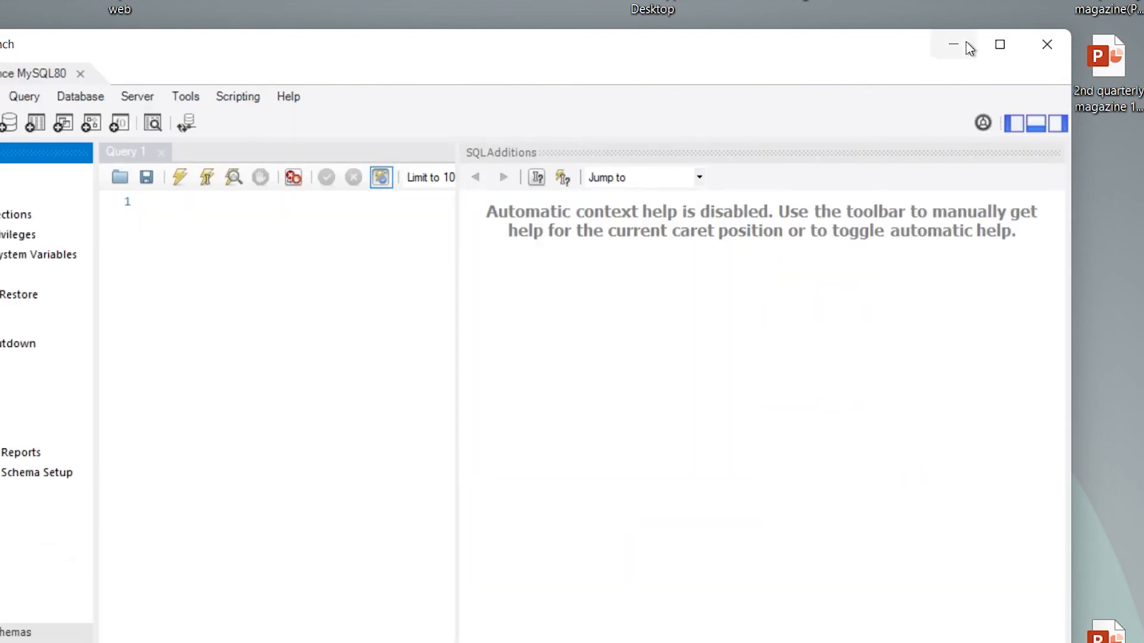
pyautogui.click(999, 45)
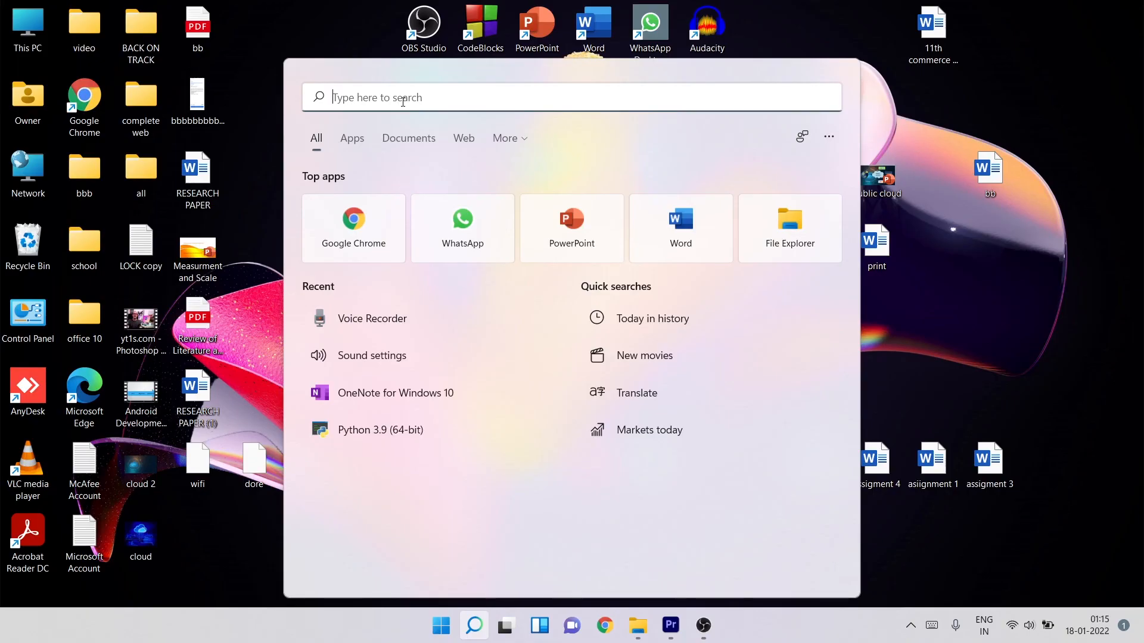
# - Search Windows for my sql, open MySQL 8.0 Command Line Client - Unicode, and log in with the root password
pyautogui.write('my sq')
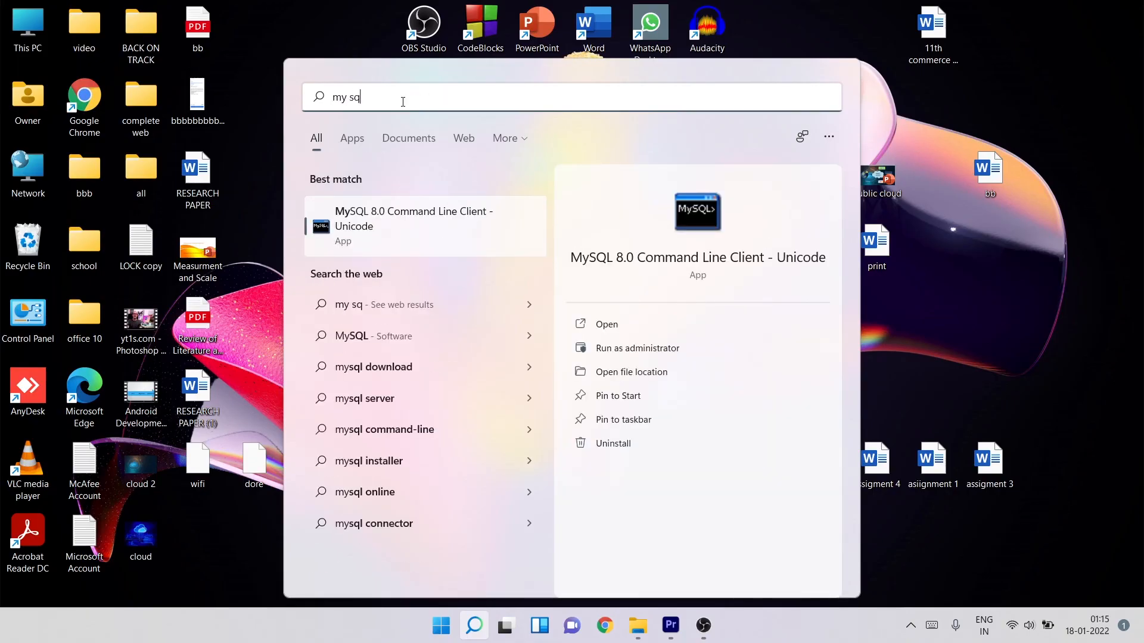
pyautogui.write('l')
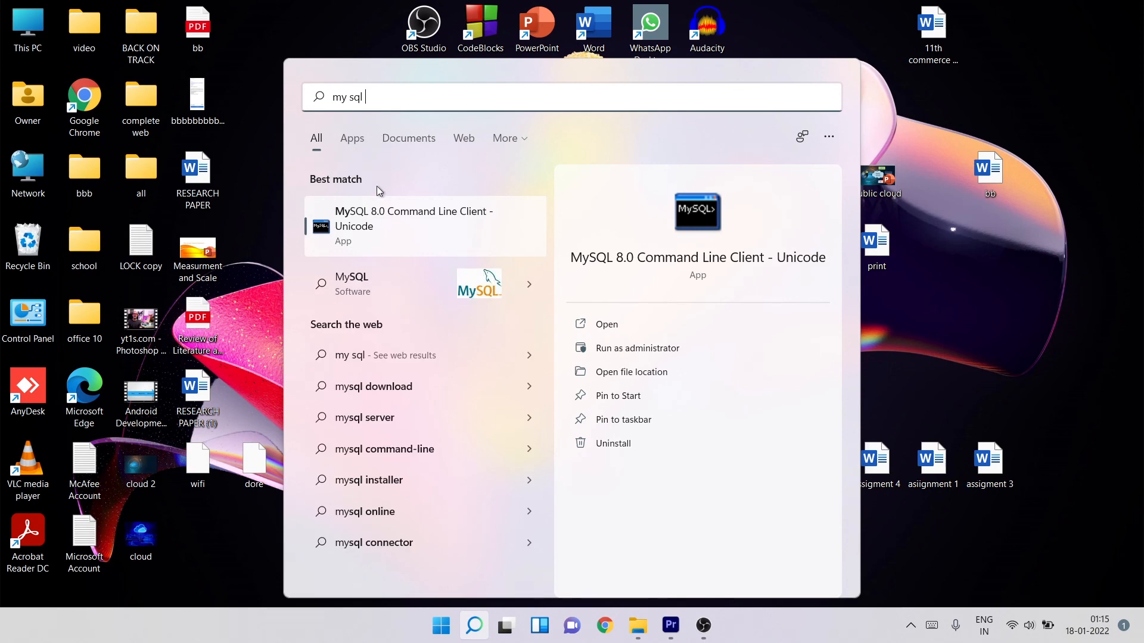
pyautogui.click(375, 219)
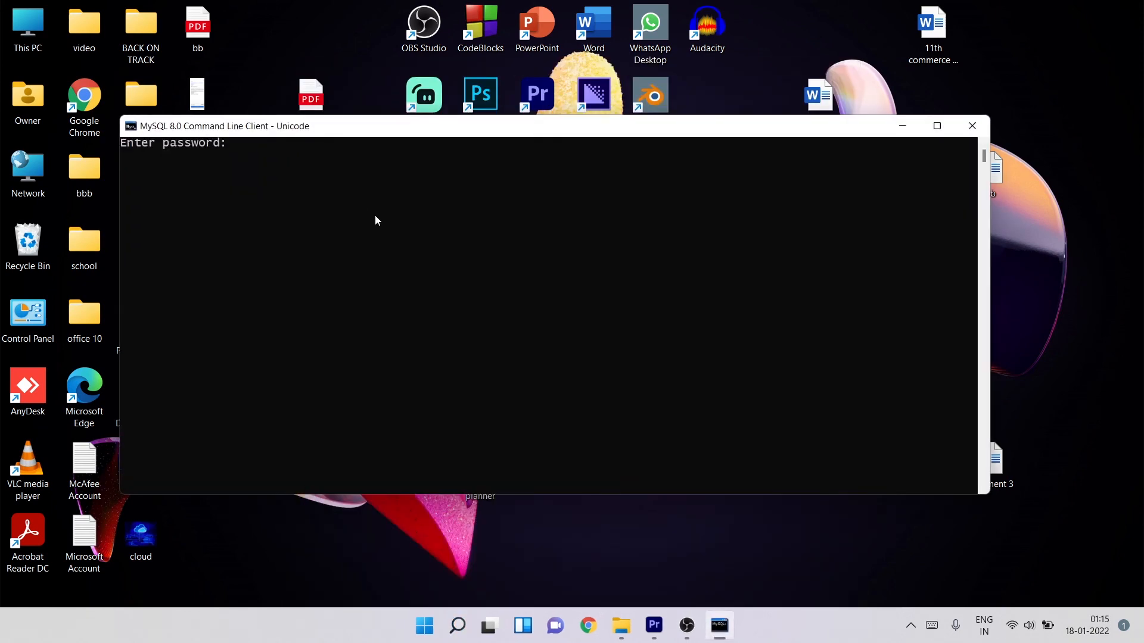
pyautogui.write('****')
pyautogui.press('Return')
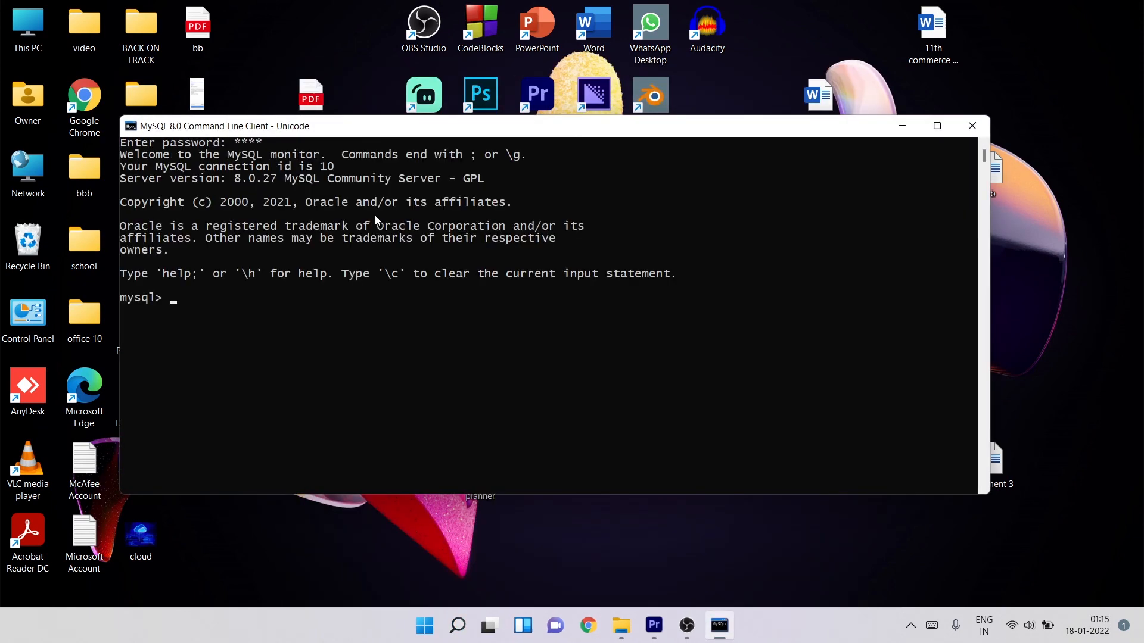
# - List all databases on the server with the show databases; command
pyautogui.write('show databases;')
pyautogui.press('Return')
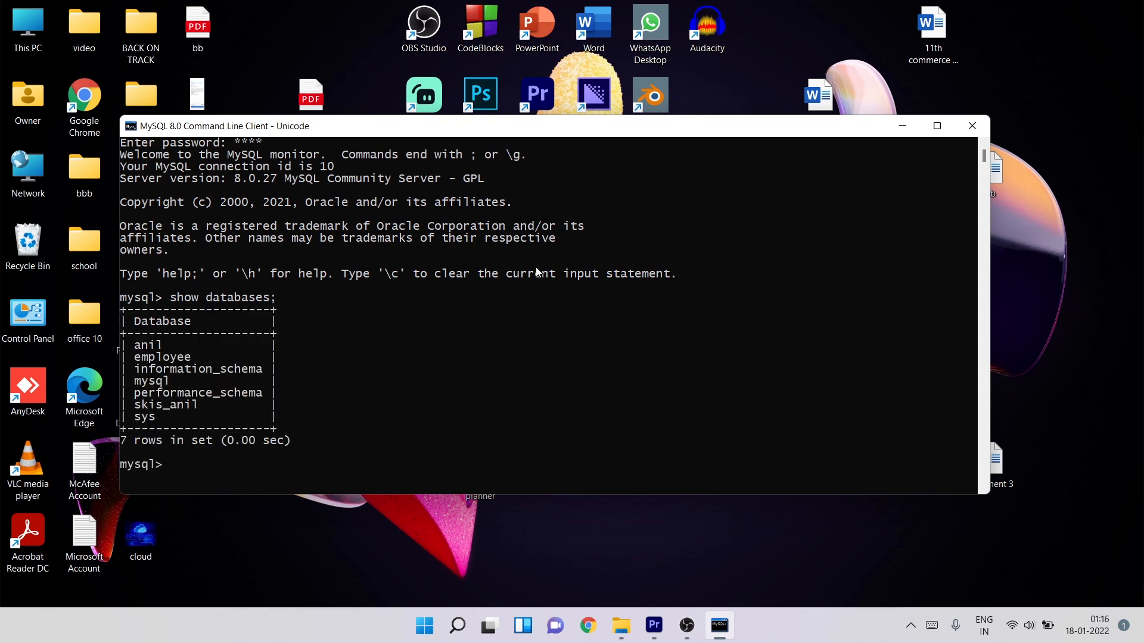